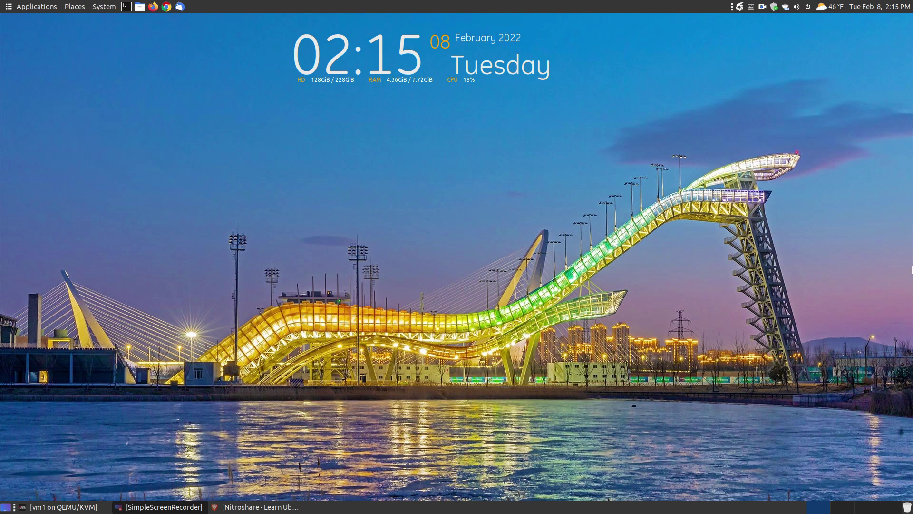
Restore the Brave window showing the NitroShare article and scroll down a little.
left_click(300, 508)
scroll(771, 260, "down", 1)
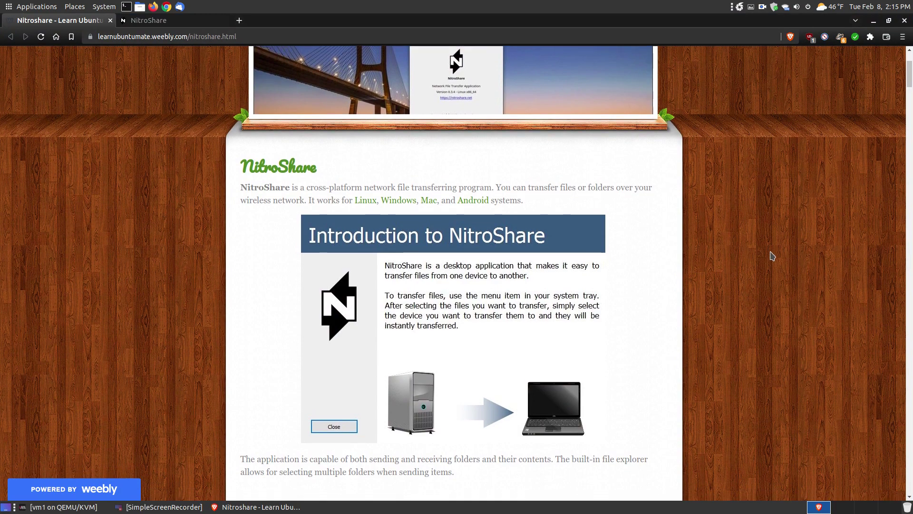
scroll(771, 257, "down", 1)
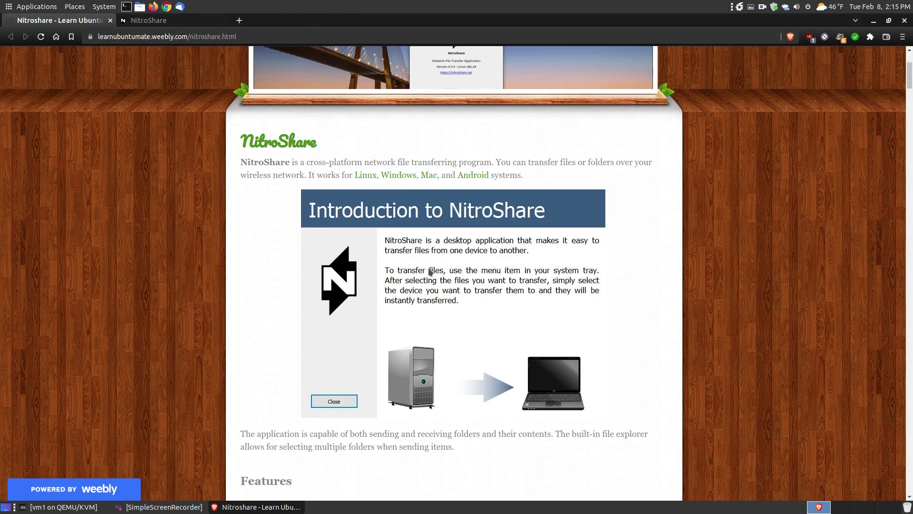
Close the package index tab, then view and close the article's Windows and Android pages.
left_click(223, 20)
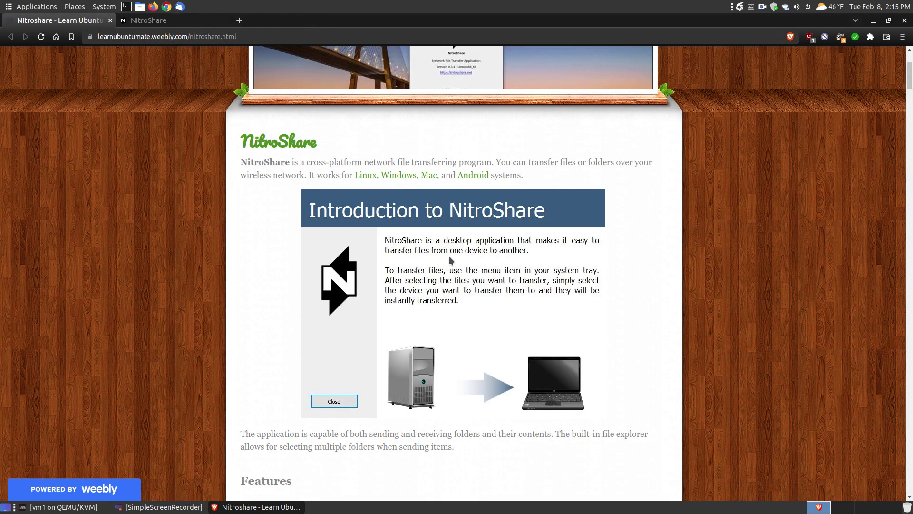
left_click(389, 175)
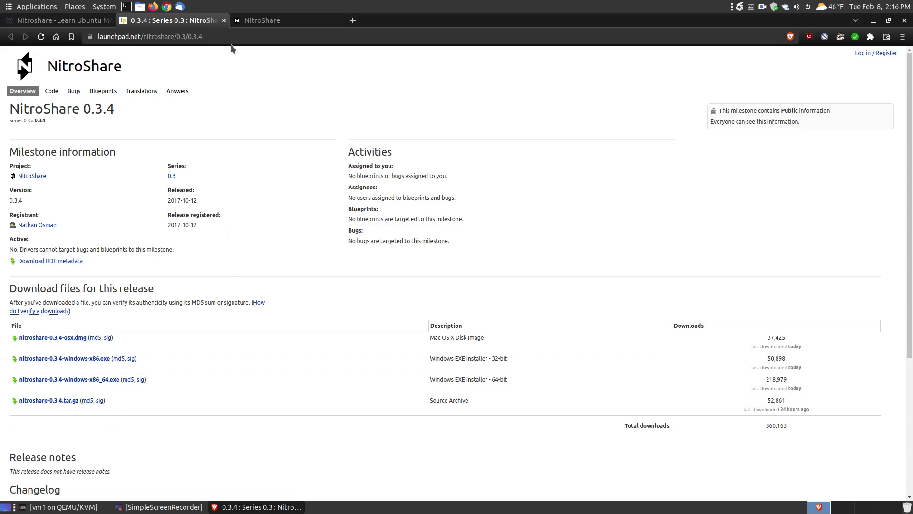
left_click(223, 20)
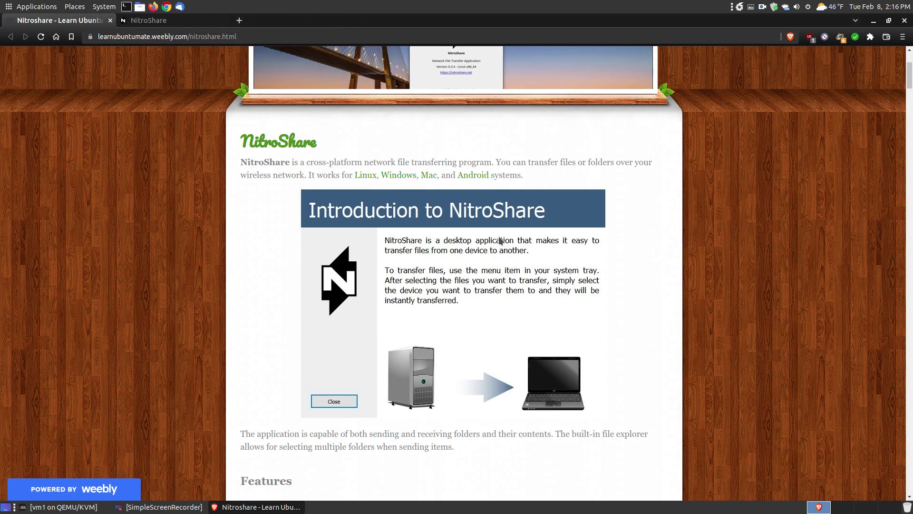
left_click(469, 177)
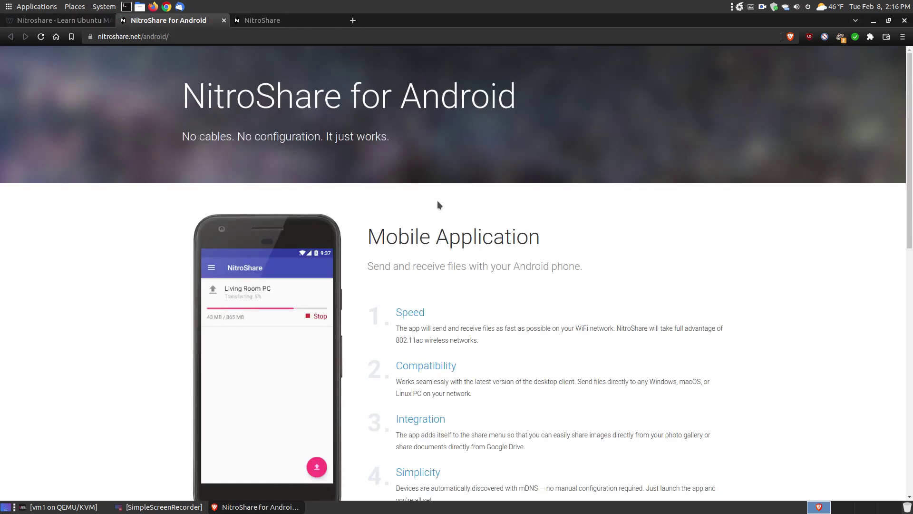
scroll(484, 284, "down", 2)
scroll(485, 284, "up", 2)
left_click(223, 21)
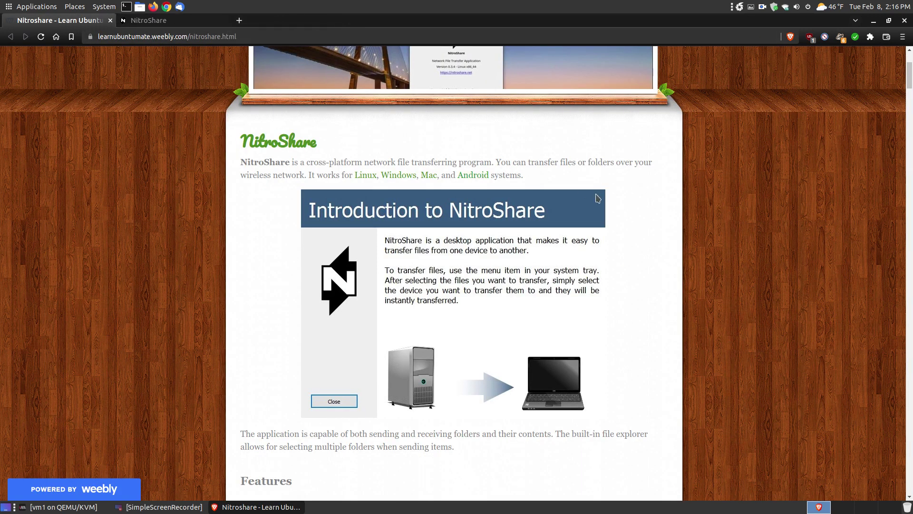
Switch to the nitroshare.net tab, skim its Download and Linux Packages sections, and return to the top.
left_click(175, 23)
scroll(759, 190, "down", 10)
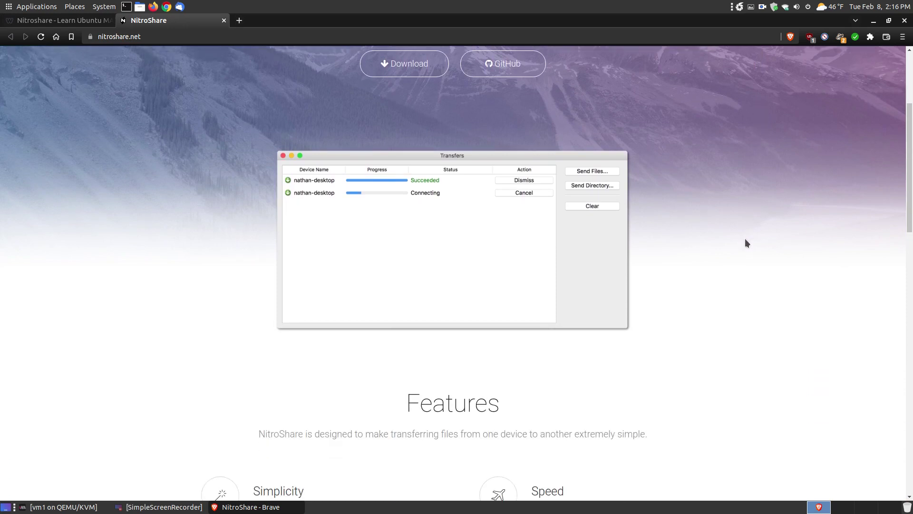
scroll(733, 248, "down", 6)
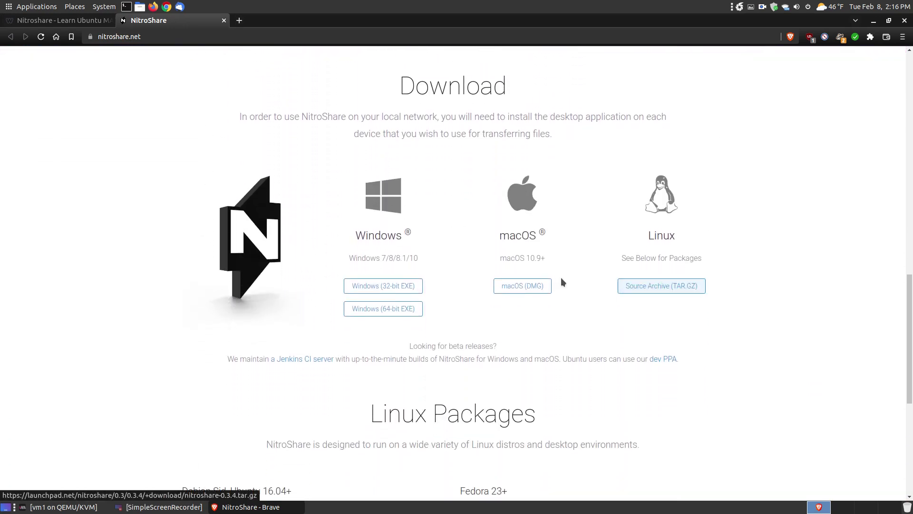
scroll(561, 278, "down", 5)
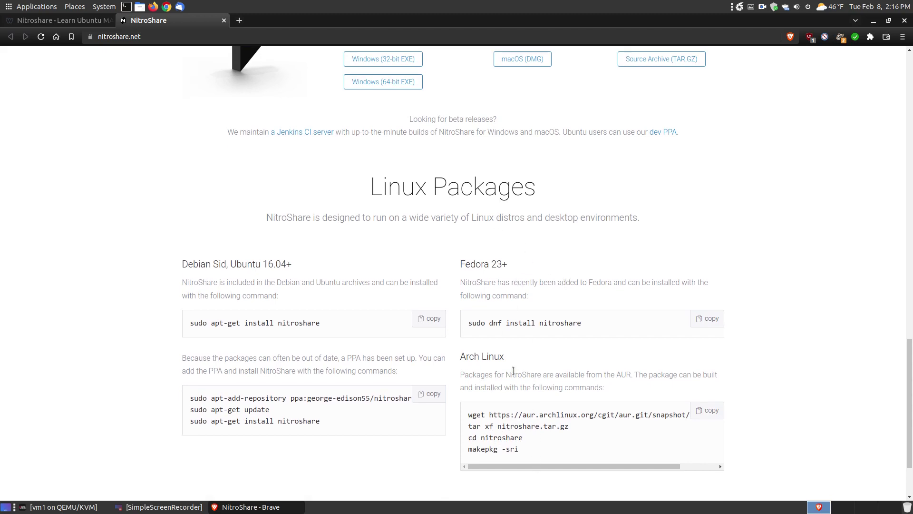
scroll(335, 143, "up", 5)
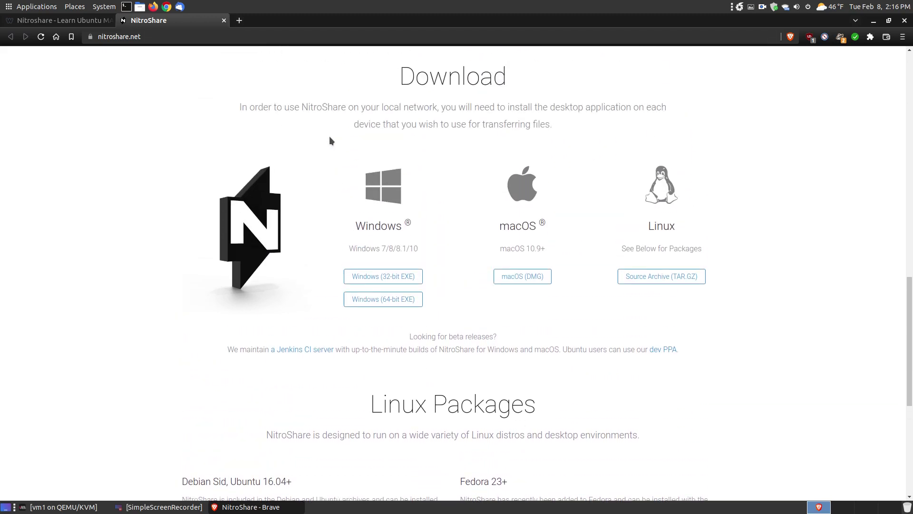
scroll(328, 138, "up", 15)
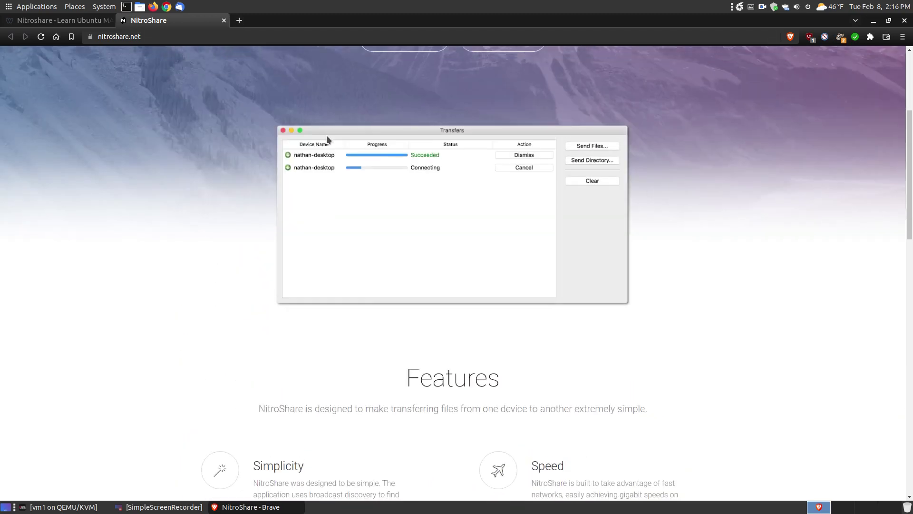
scroll(326, 135, "up", 5)
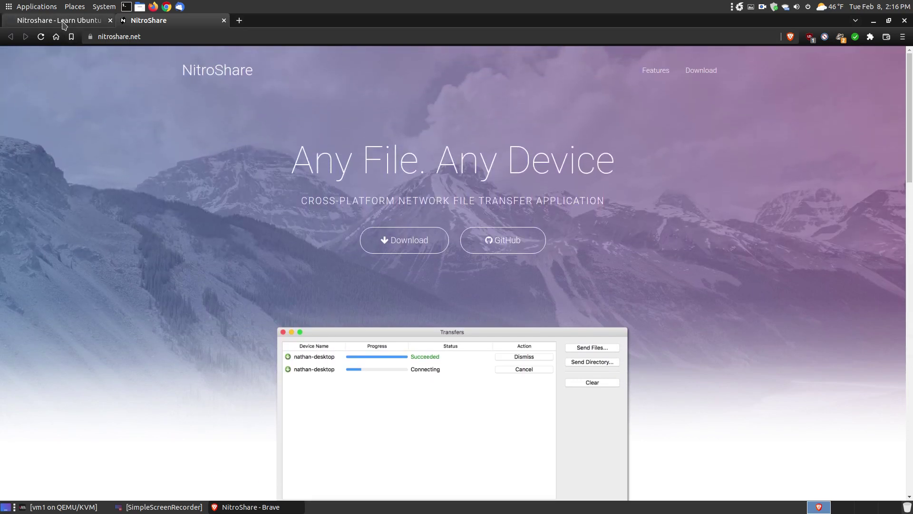
Return to the Learn Ubuntu MATE article tab and scroll to the How to Install NitroShare section.
left_click(63, 22)
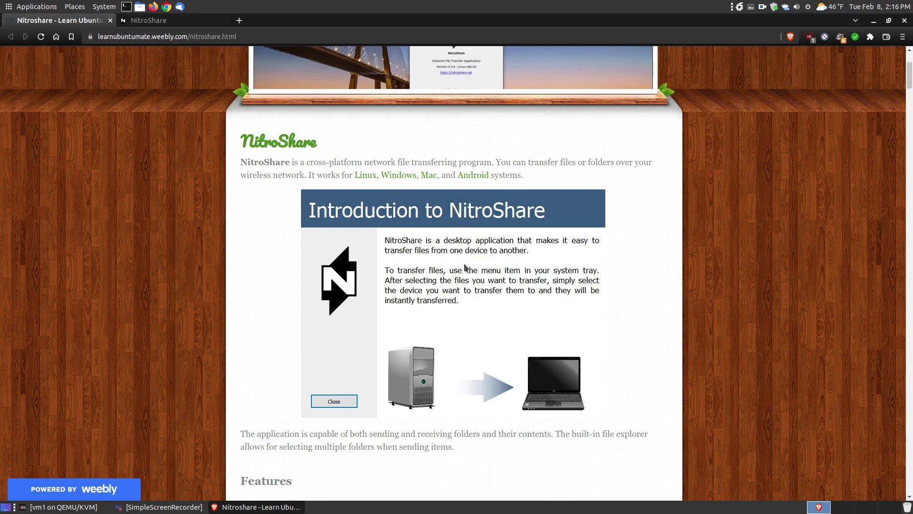
scroll(465, 265, "down", 5)
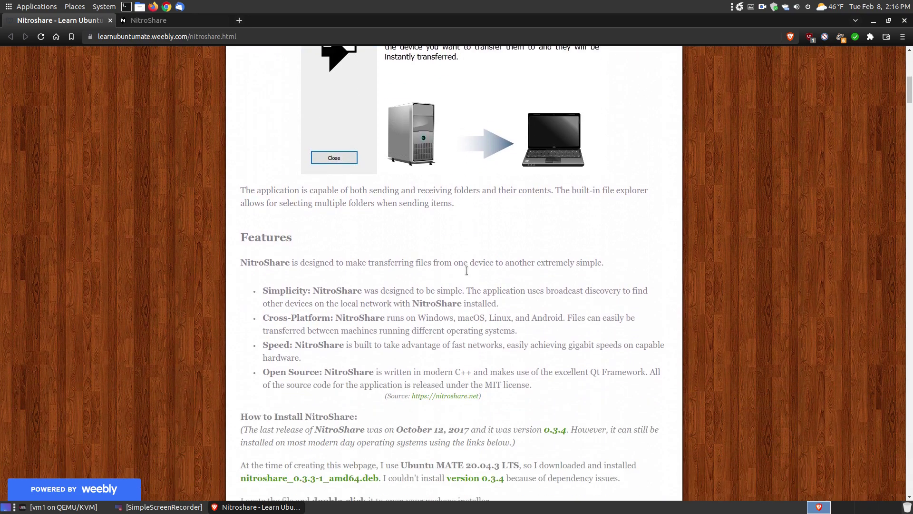
scroll(467, 275, "down", 1)
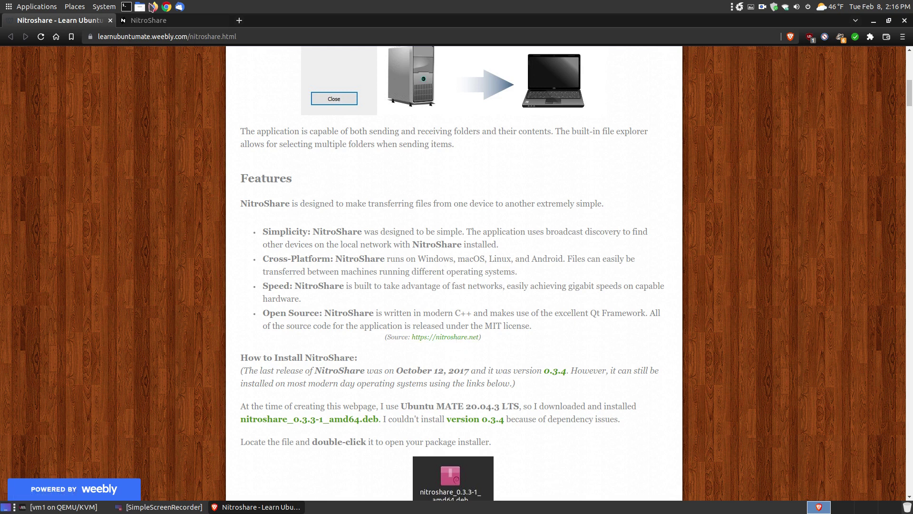
scroll(803, 275, "down", 1)
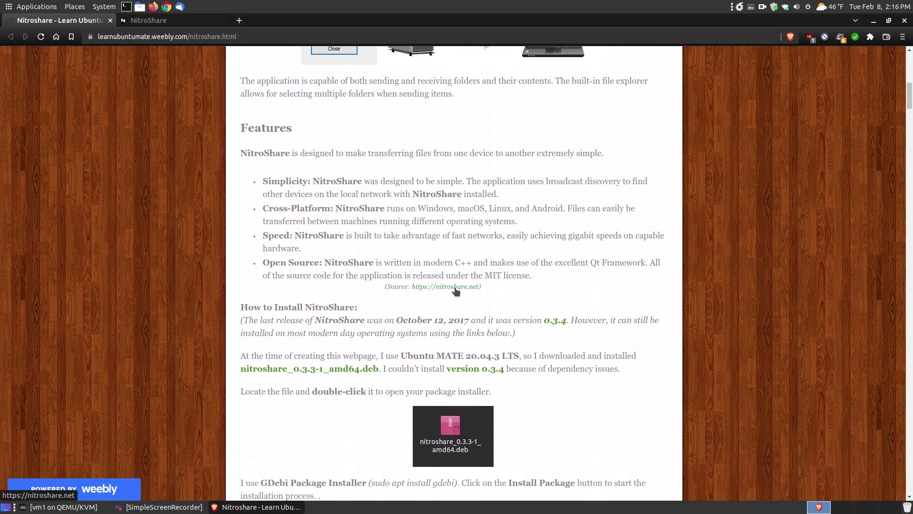
scroll(459, 218, "down", 3)
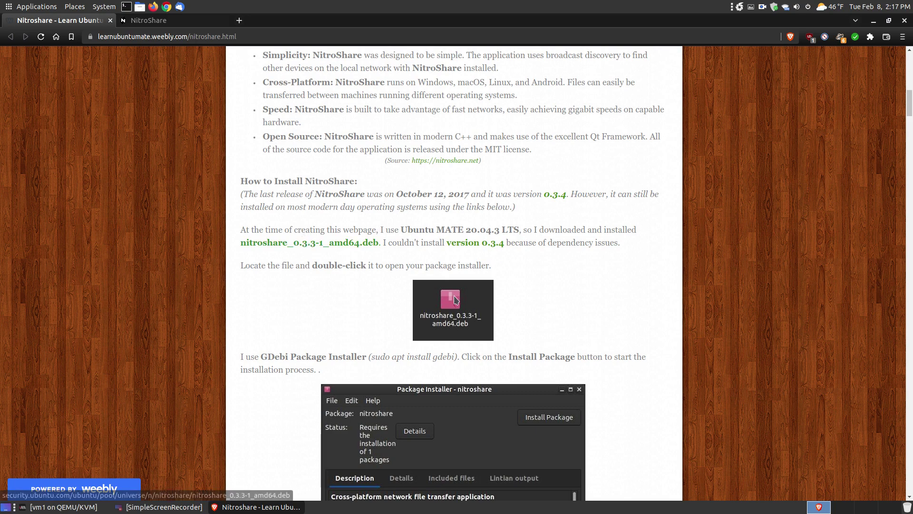
Select the 'sudo apt install gdebi' command, then continue to the GDebi installation steps and reboot note.
scroll(456, 307, "down", 4)
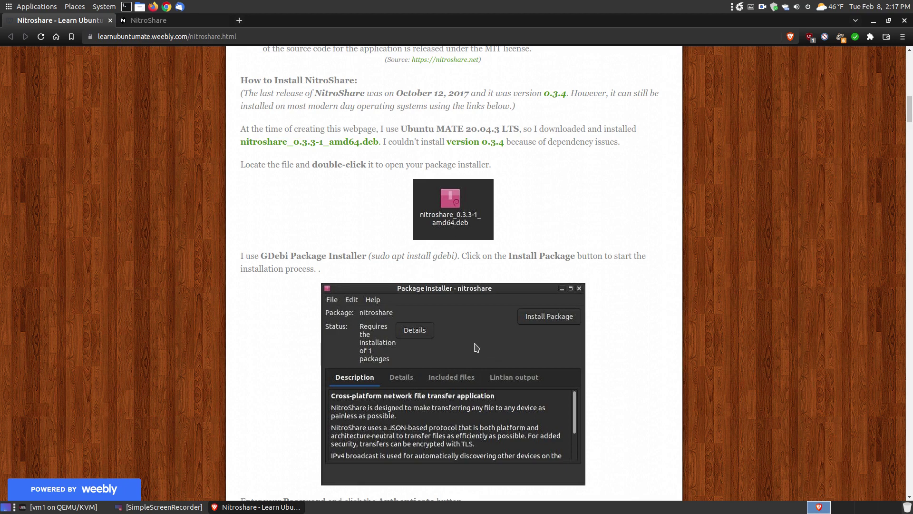
scroll(477, 344, "down", 2)
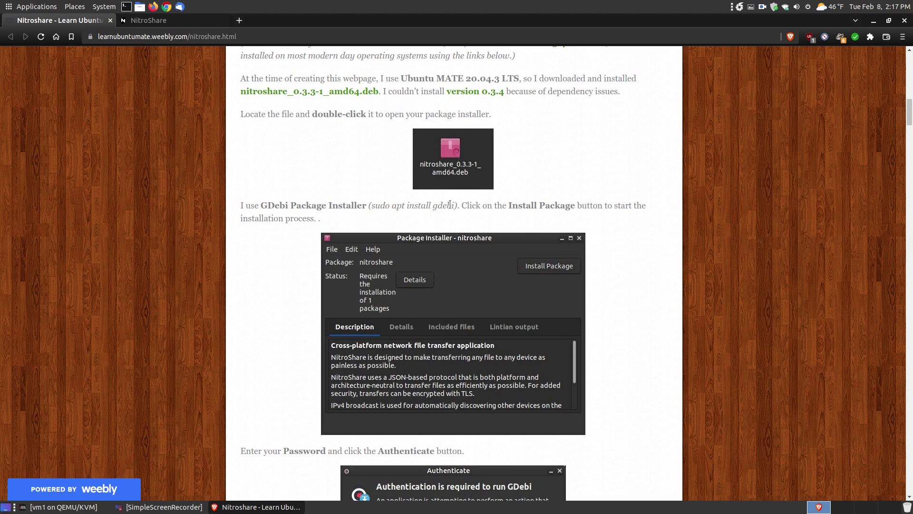
left_click_drag(454, 206, 372, 206)
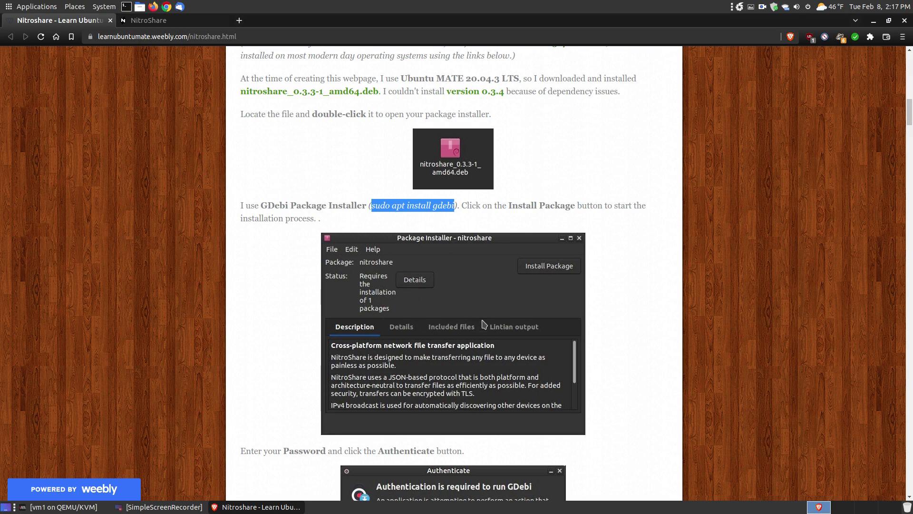
scroll(478, 337, "down", 5)
scroll(478, 338, "down", 4)
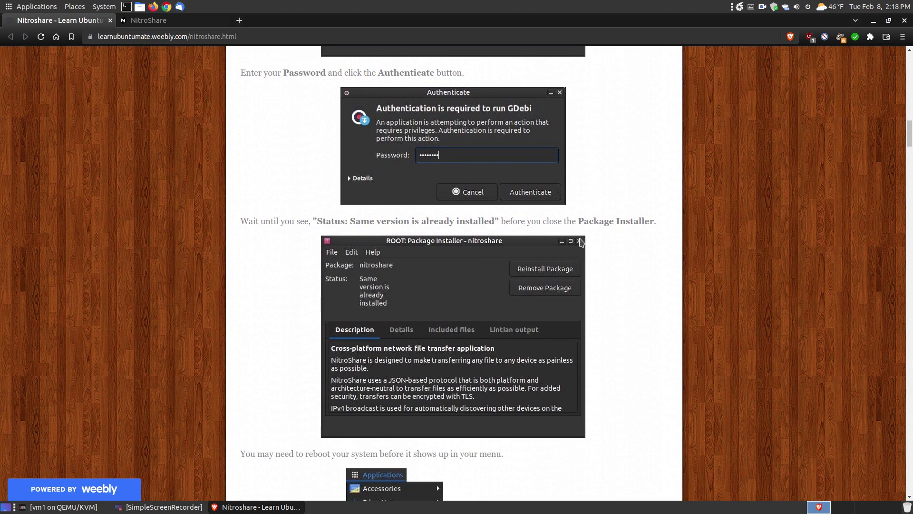
Scroll past the Applications menu screenshot to the Introduction to NitroShare screen and tray menu note.
scroll(440, 311, "down", 5)
scroll(441, 307, "down", 3)
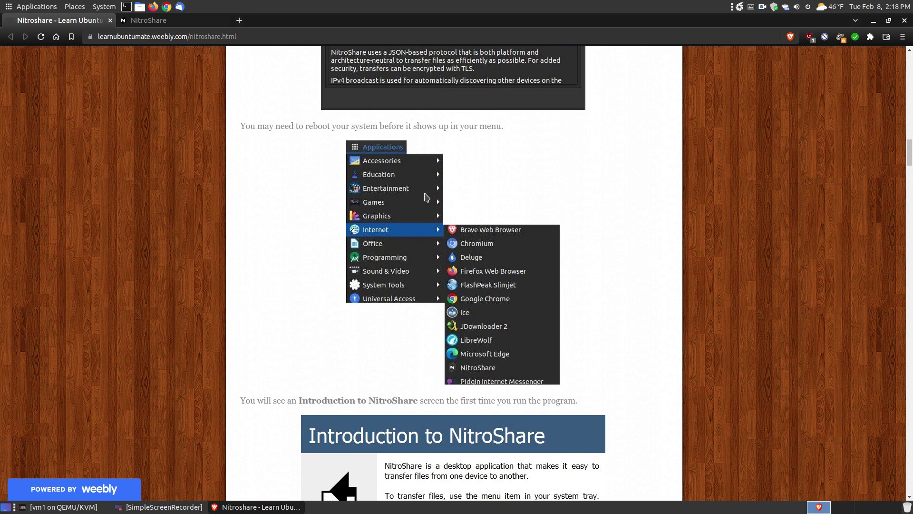
scroll(463, 332, "down", 4)
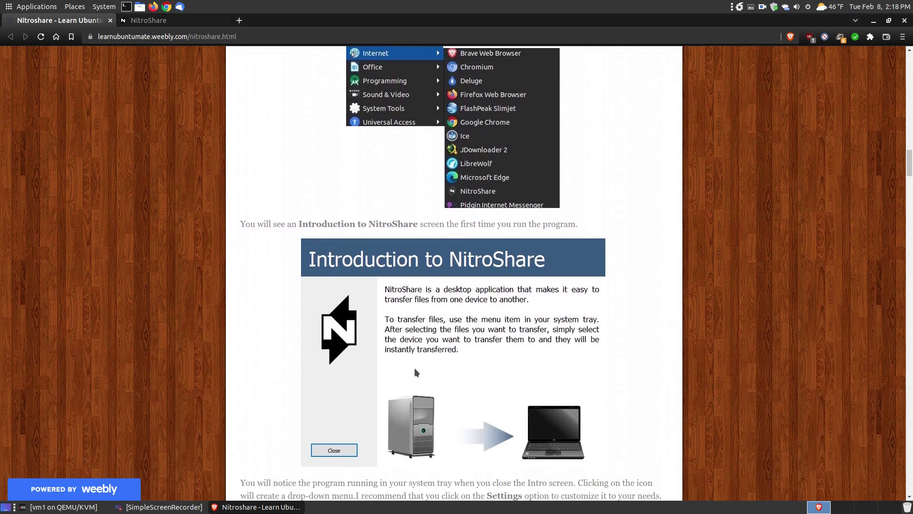
scroll(415, 367, "down", 2)
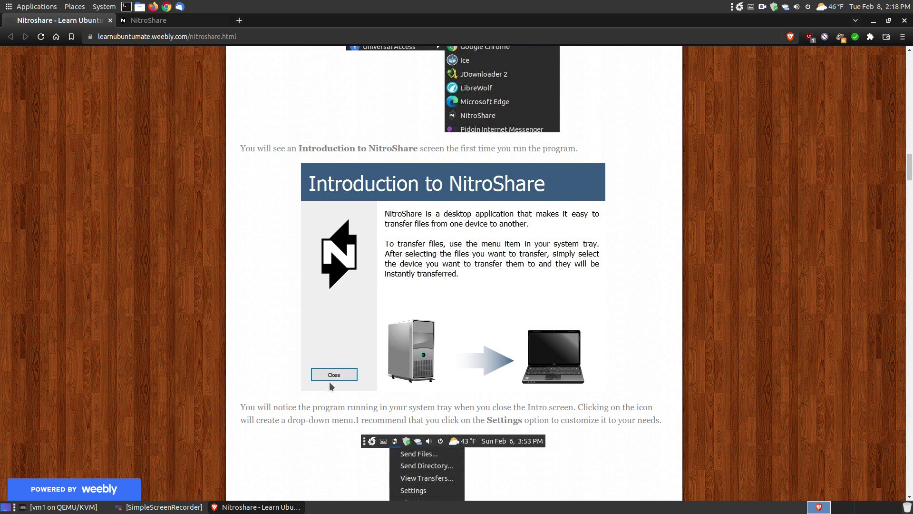
Scroll down until the General tab settings screenshot with device name and Behavior options is fully visible.
scroll(491, 324, "down", 3)
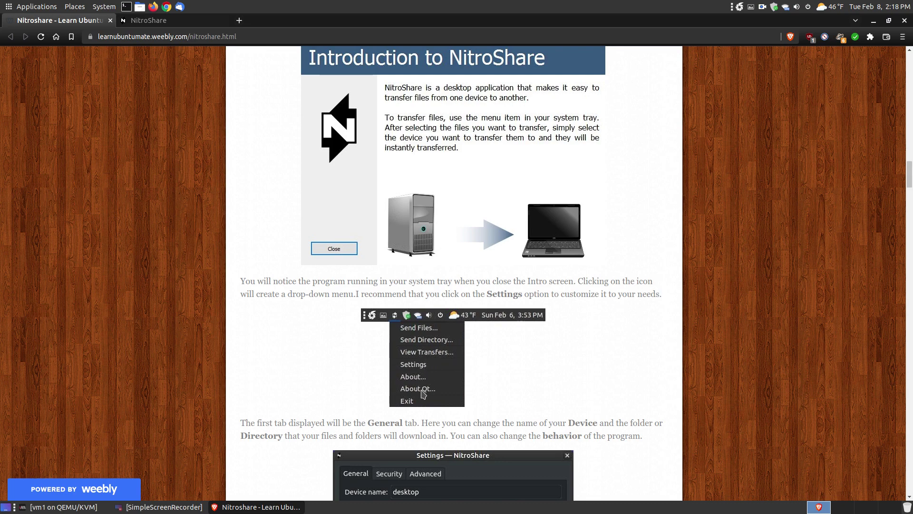
scroll(484, 376, "down", 3)
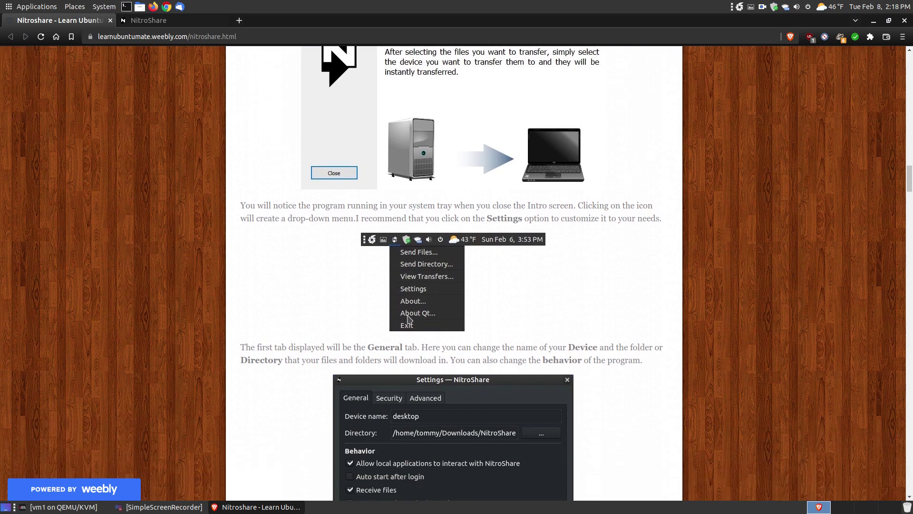
scroll(541, 333, "down", 5)
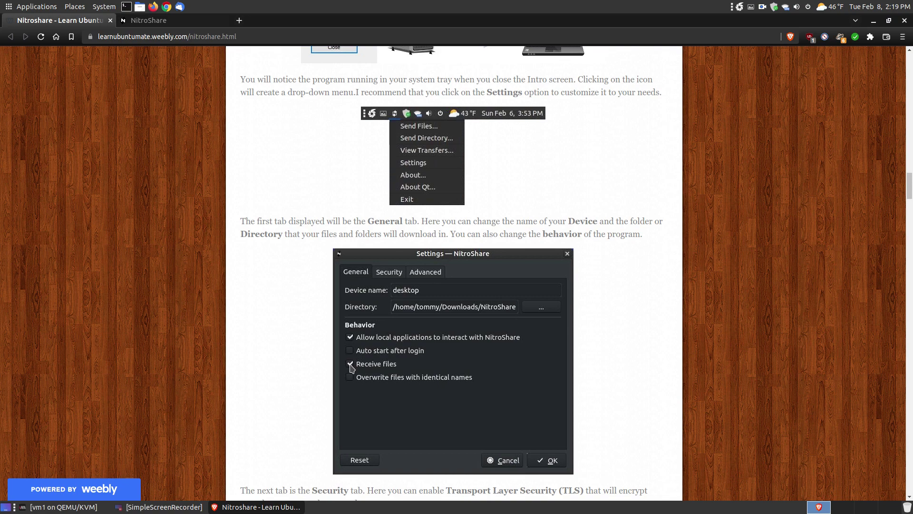
Scroll past the Security tab to the Advanced tab showing ports 40818 and 40816.
scroll(353, 362, "down", 7)
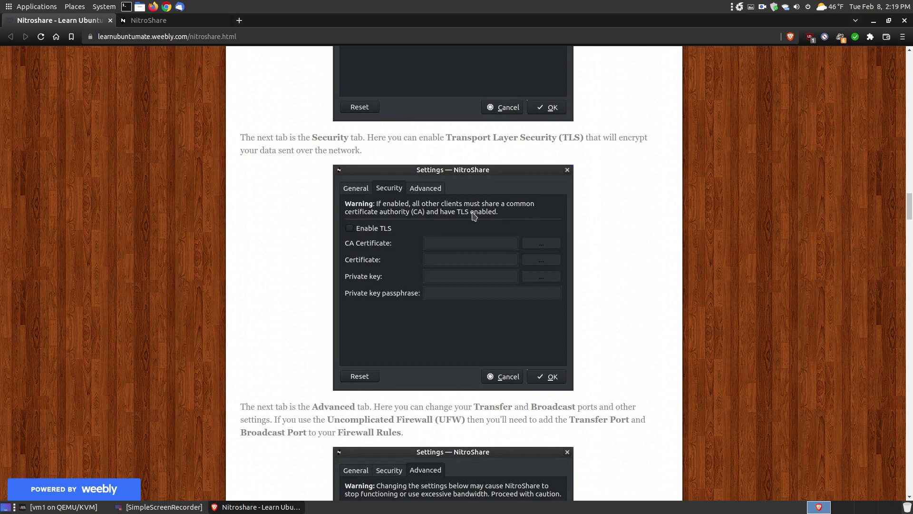
scroll(474, 216, "down", 1)
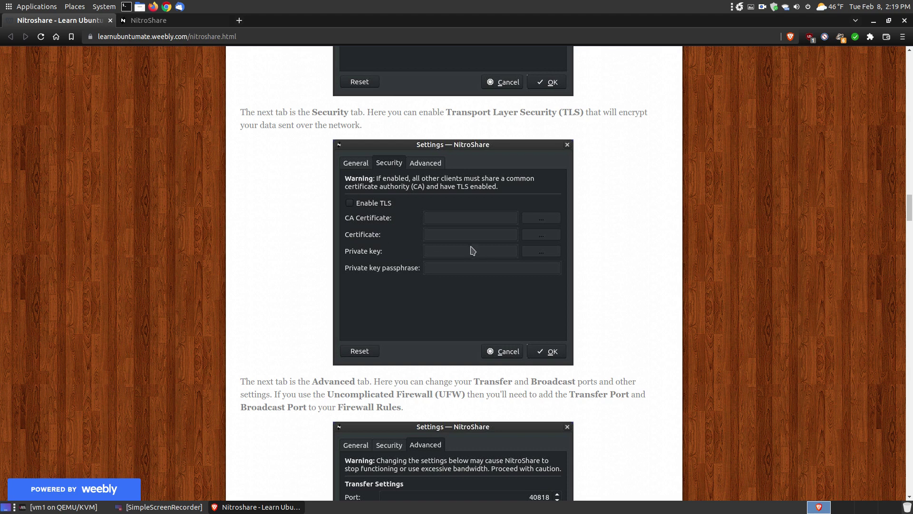
scroll(470, 248, "down", 6)
scroll(470, 243, "down", 3)
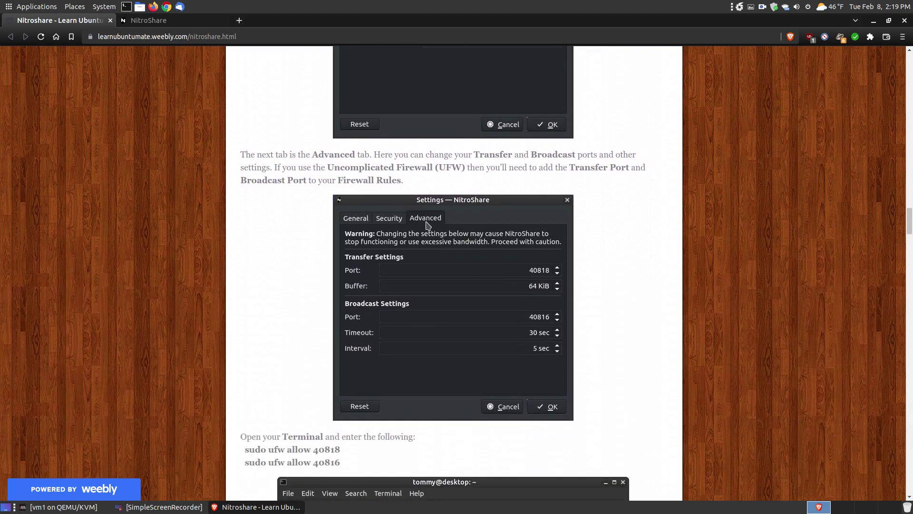
Read through the ufw allow commands for ports 40818 and 40816 down to the UFW section.
scroll(429, 245, "down", 2)
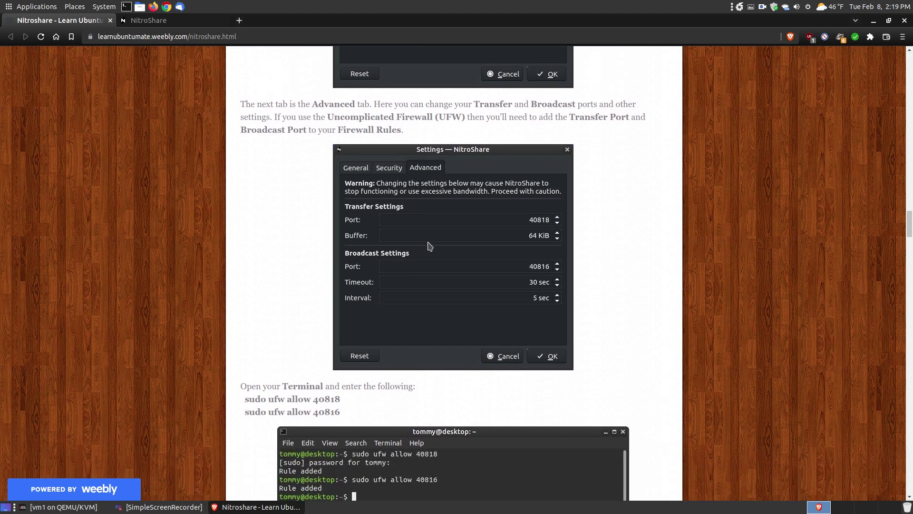
scroll(430, 245, "down", 1)
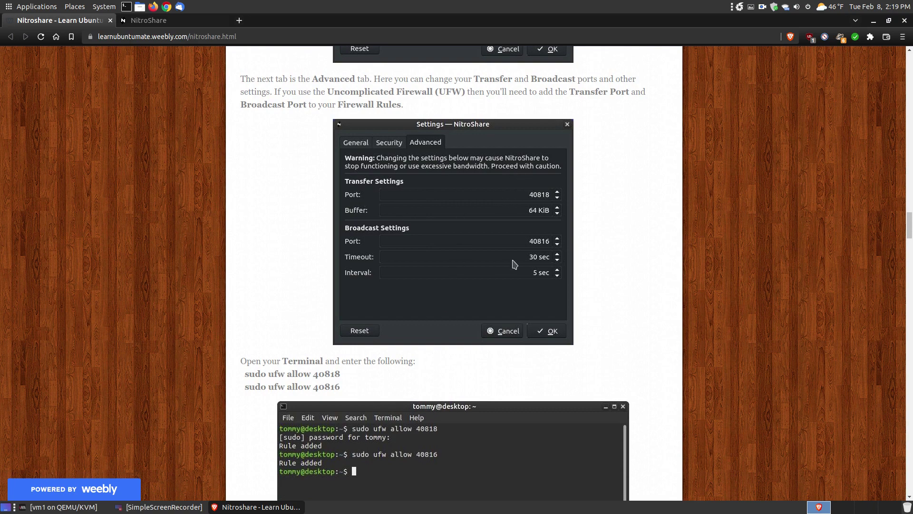
scroll(534, 248, "down", 2)
scroll(533, 248, "down", 2)
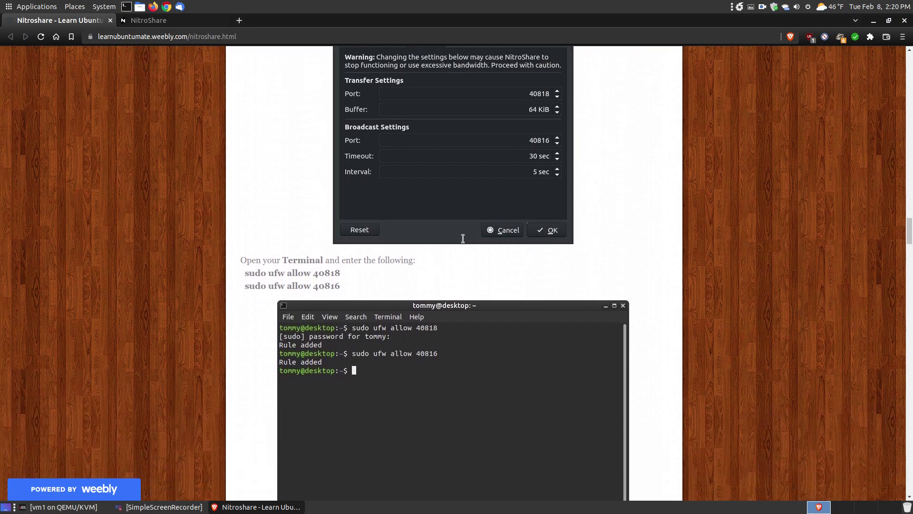
scroll(495, 205, "up", 2)
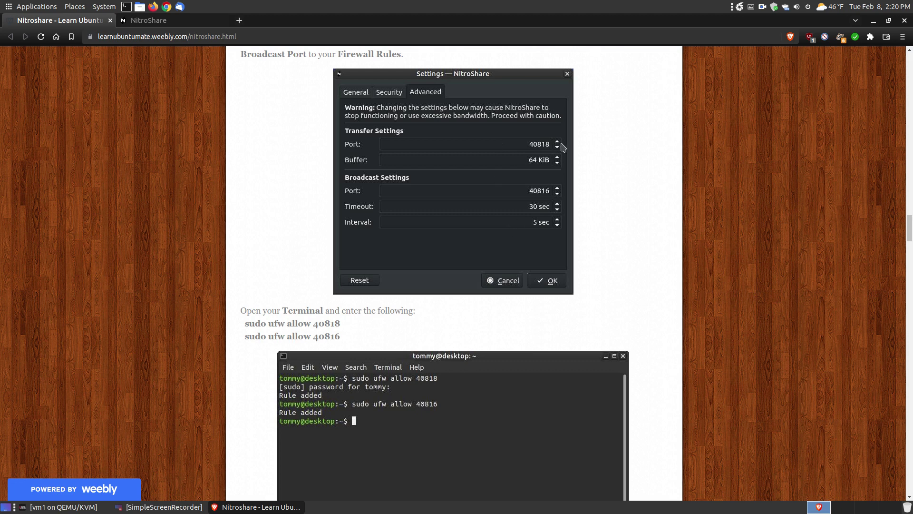
scroll(484, 382, "down", 2)
scroll(484, 382, "down", 2)
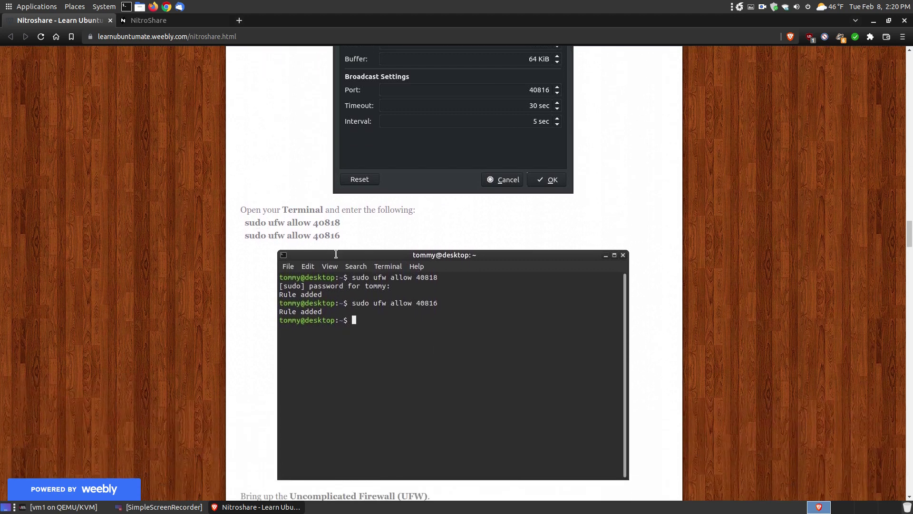
scroll(396, 285, "down", 4)
scroll(397, 286, "up", 2)
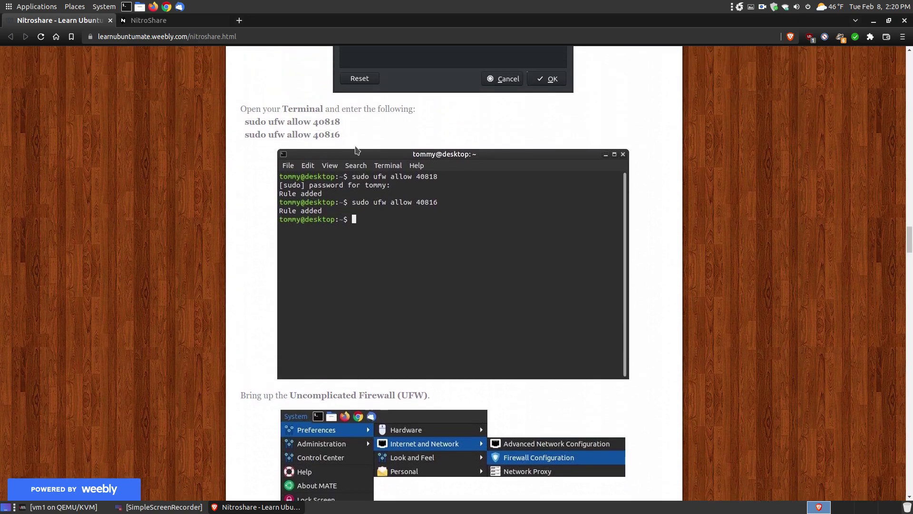
scroll(434, 169, "up", 3)
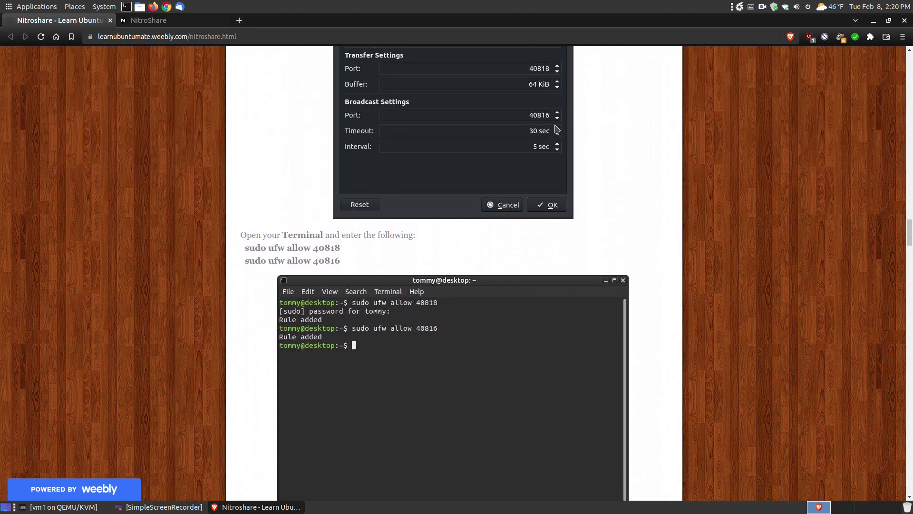
scroll(557, 248, "down", 5)
scroll(550, 267, "down", 2)
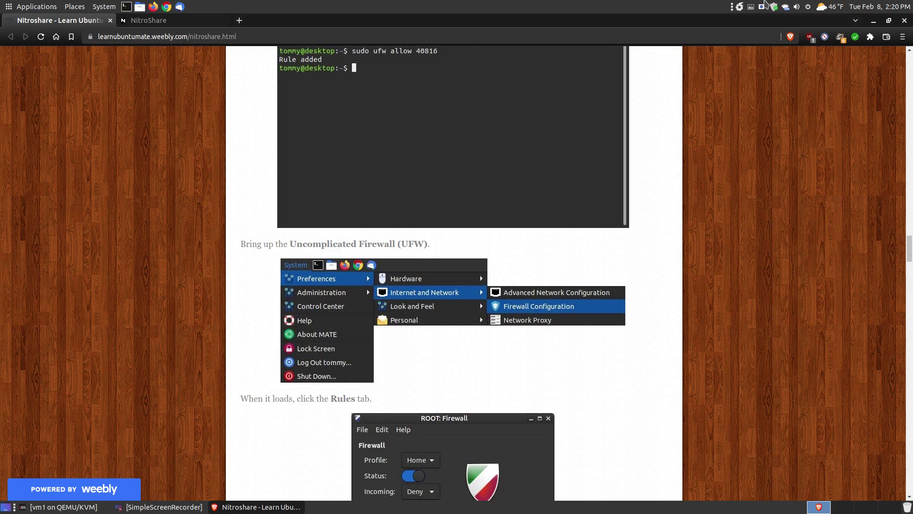
Scroll past the firewall Rules list allowing ports 40818 and 40816 to the Send Files step.
scroll(753, 261, "down", 14)
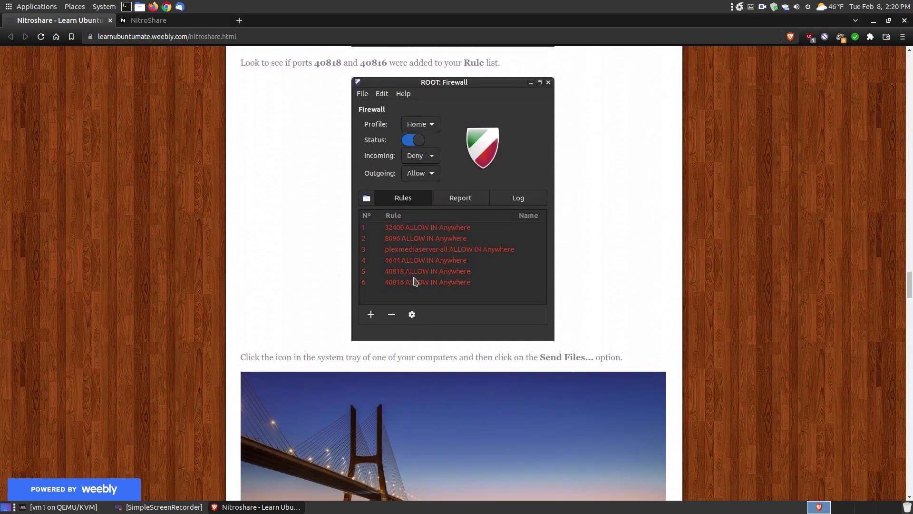
scroll(416, 279, "up", 5)
scroll(407, 250, "up", 4)
scroll(465, 252, "up", 2)
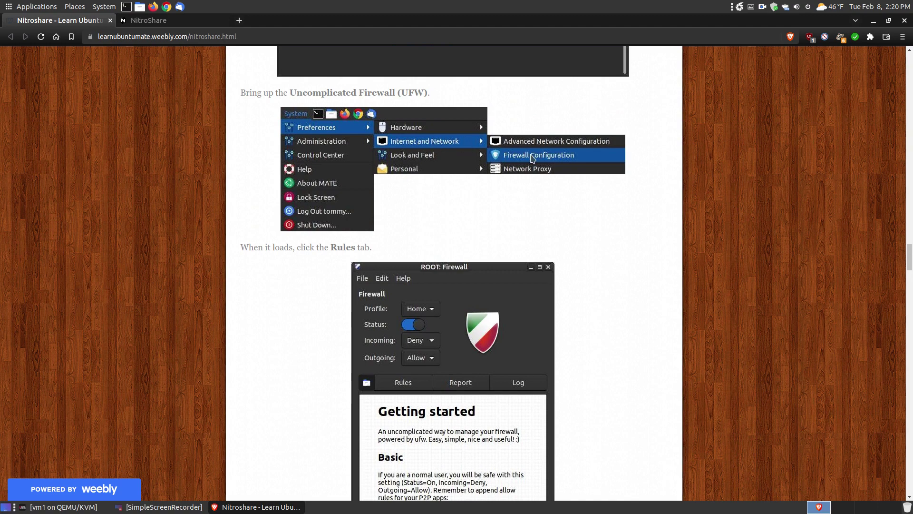
scroll(593, 220, "down", 3)
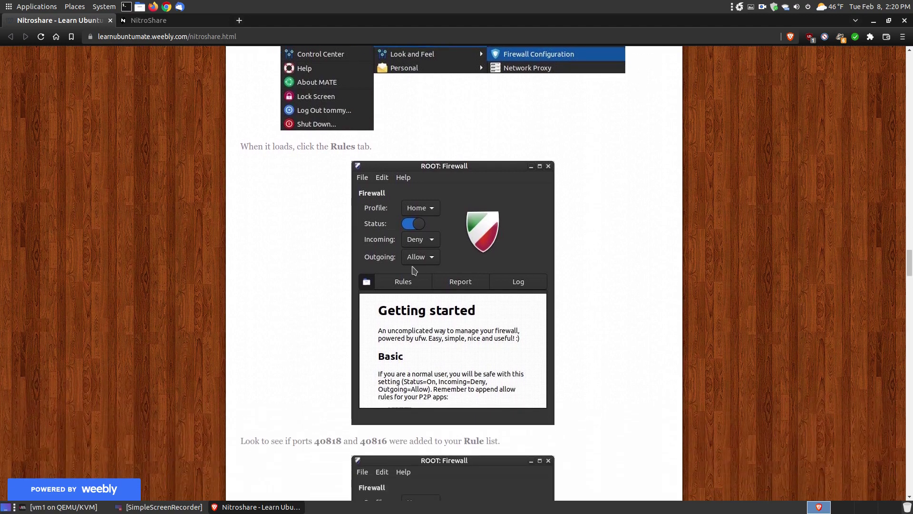
scroll(402, 283, "down", 9)
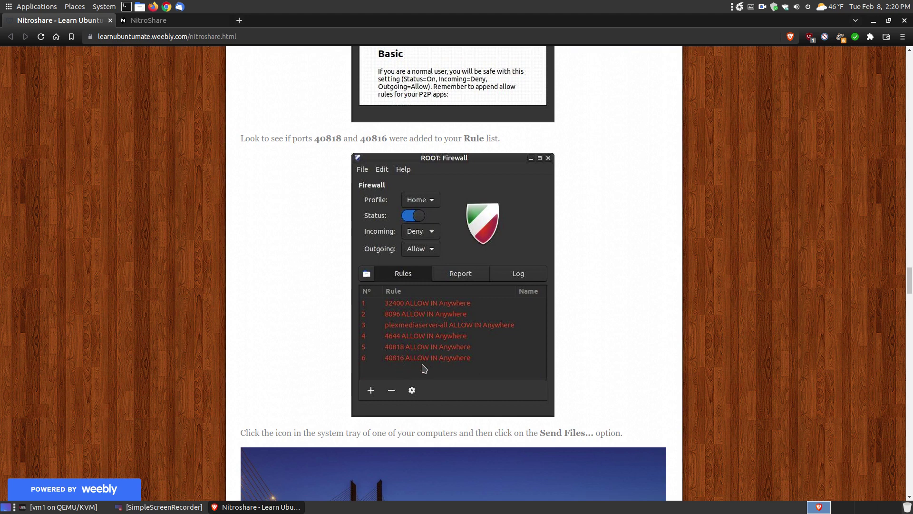
scroll(731, 251, "down", 1)
scroll(731, 251, "down", 5)
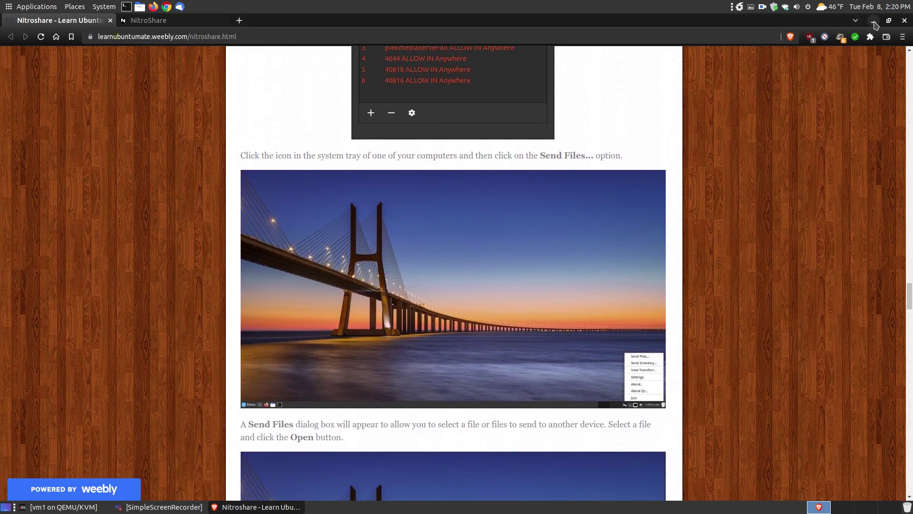
Launch NitroShare on the host from Applications > Internet, check its tray icon, and restore the vm1 window.
left_click(874, 21)
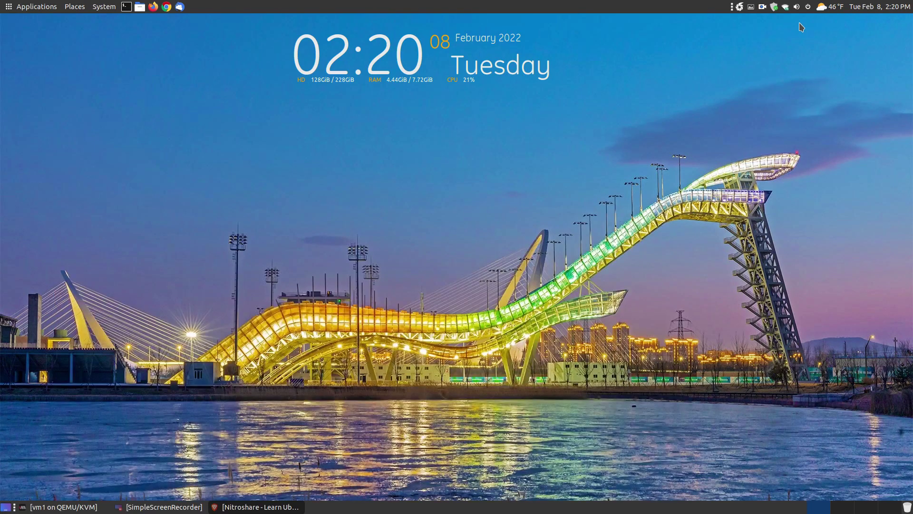
left_click(23, 10)
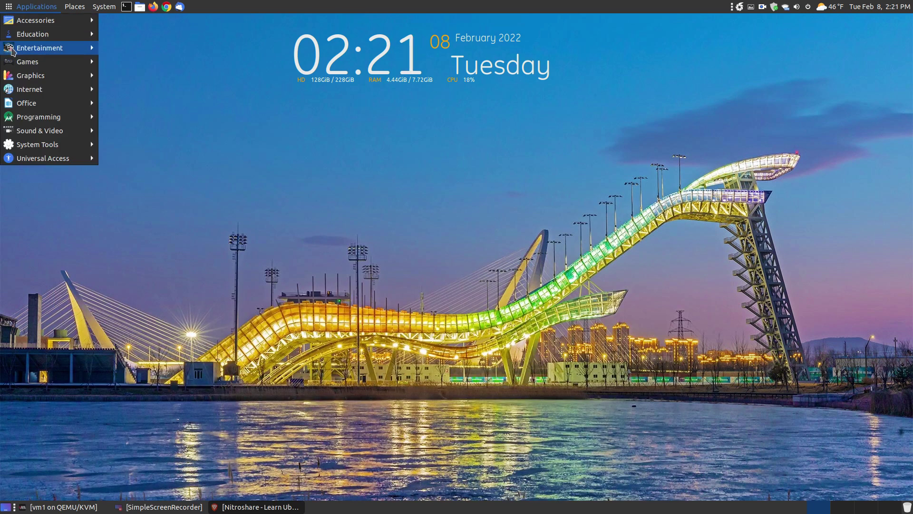
mouse_move(55, 92)
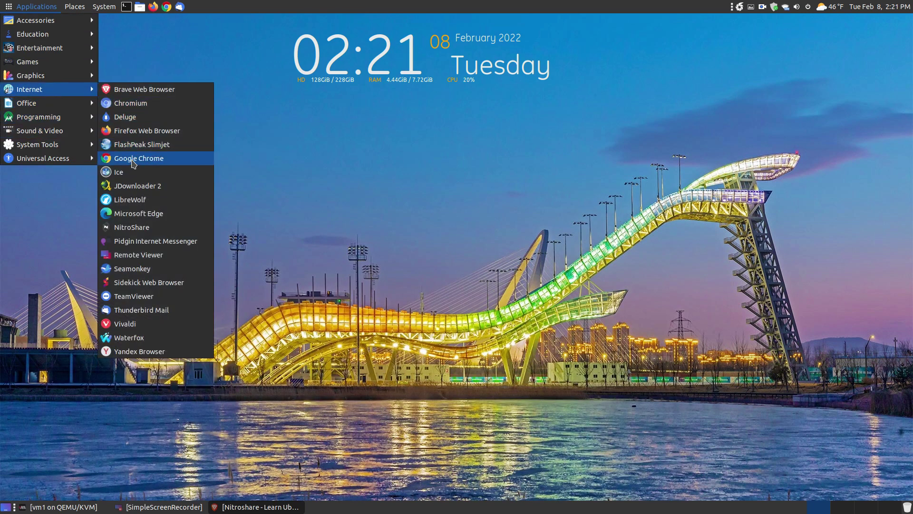
left_click(156, 228)
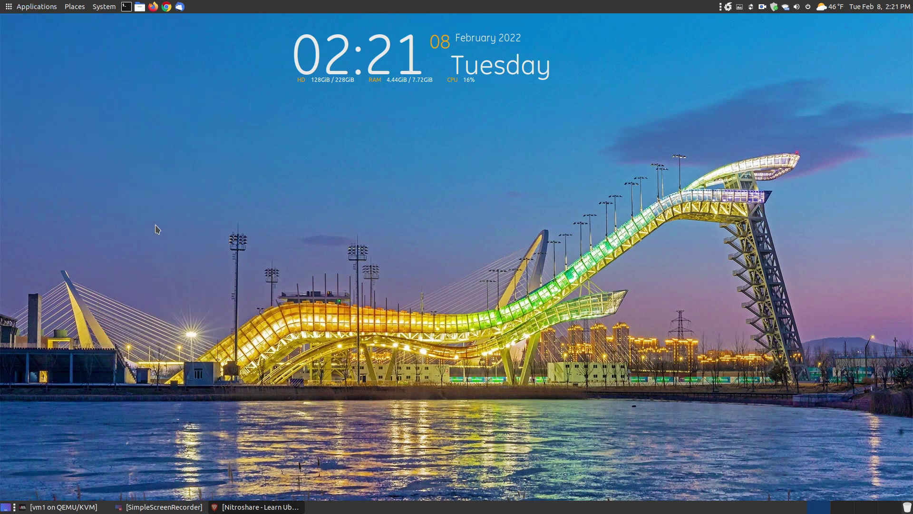
left_click(752, 8)
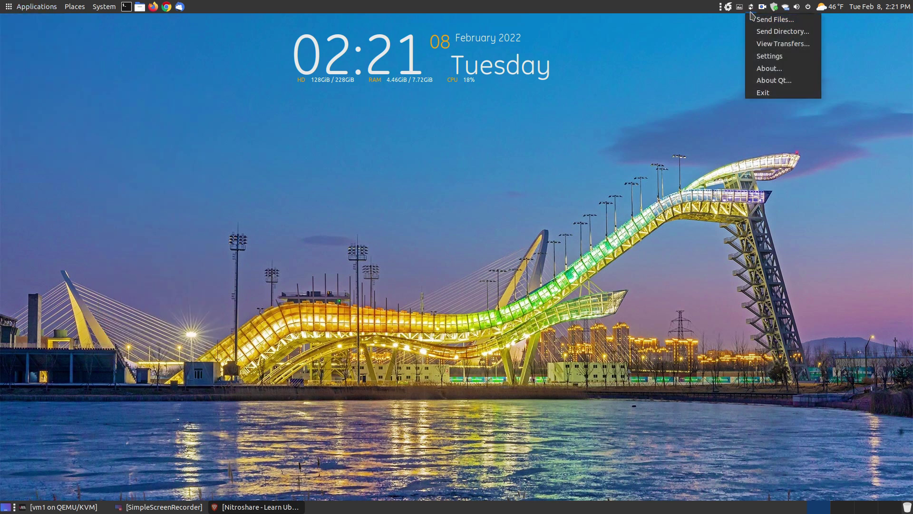
left_click(750, 8)
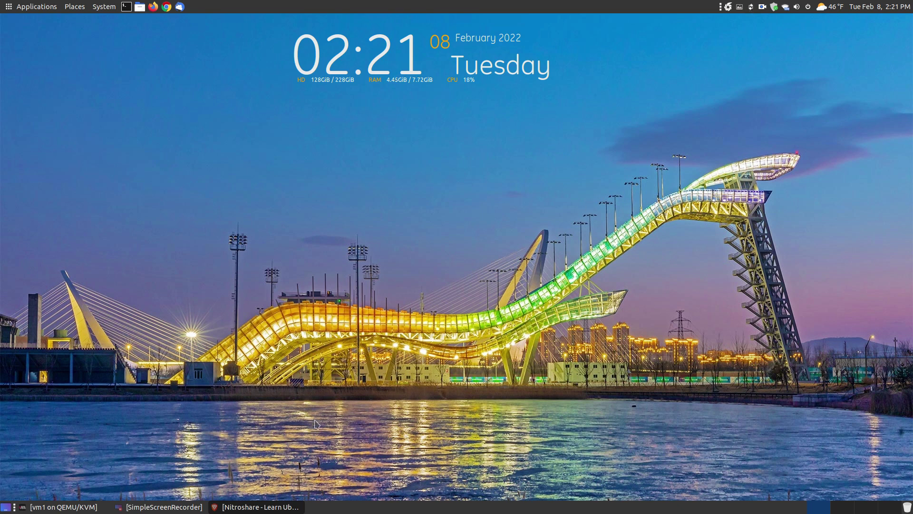
left_click(72, 507)
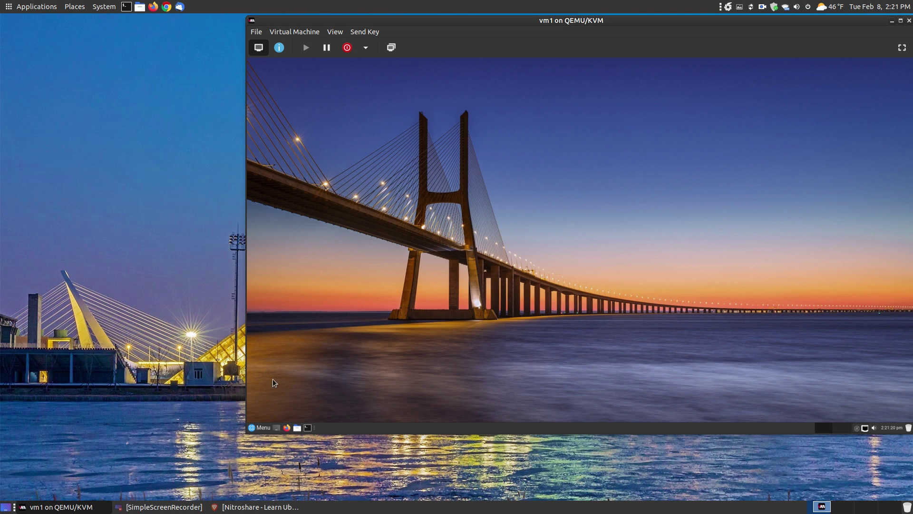
Launch NitroShare inside the Linux Lite guest from Menu > Internet.
left_click(259, 427)
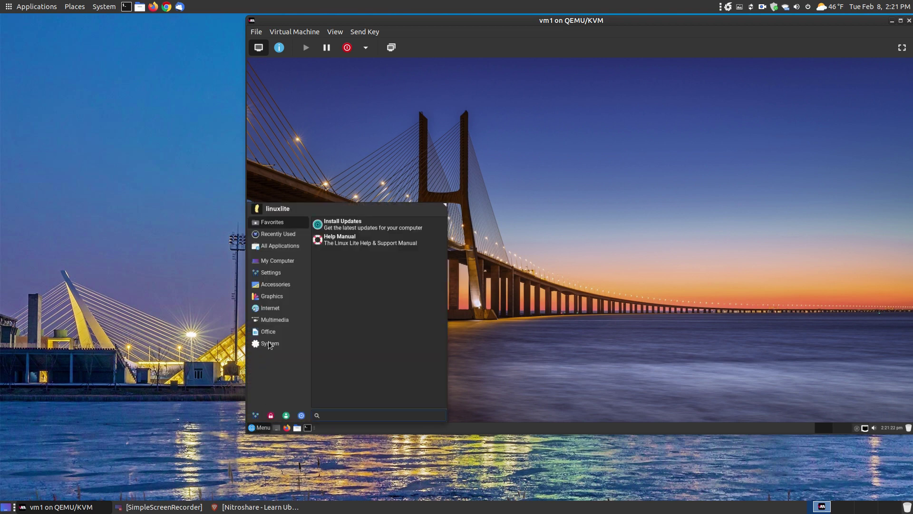
mouse_move(269, 309)
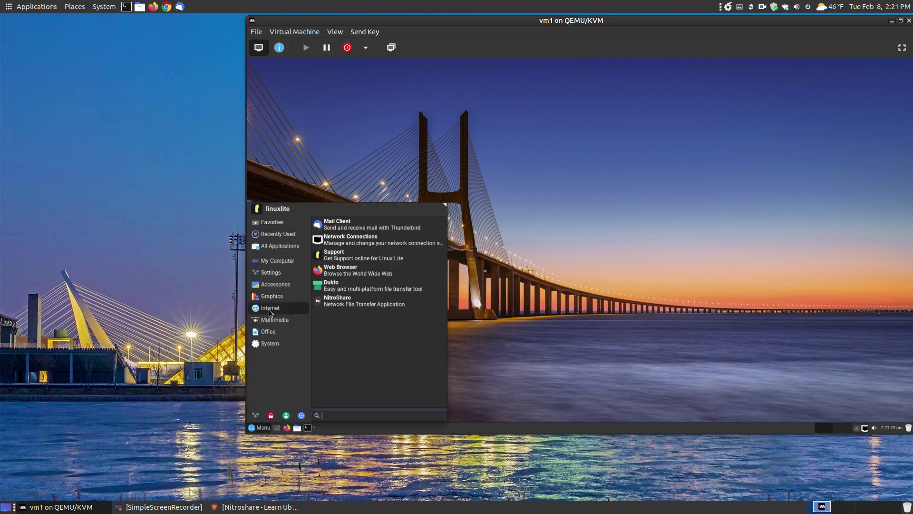
left_click(346, 305)
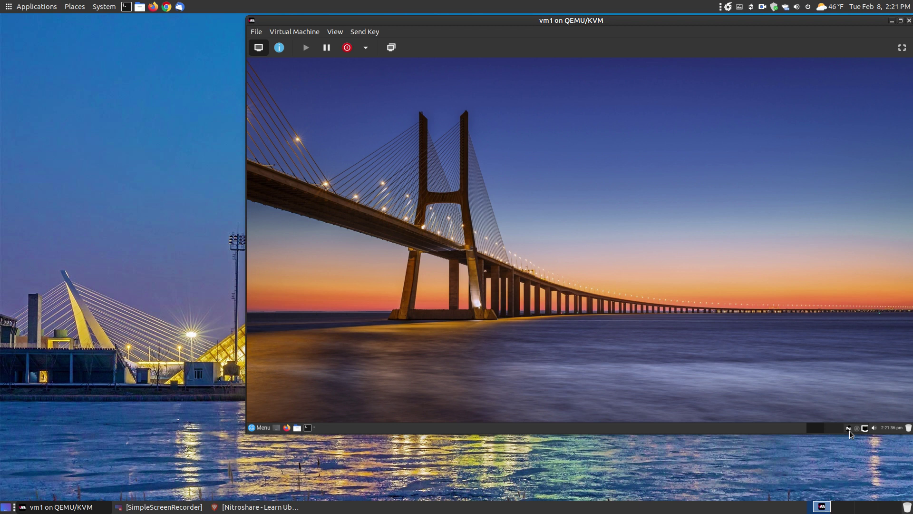
Pick hplip-3.20.5.run from the home folder as the NitroShare file to send.
left_click(752, 7)
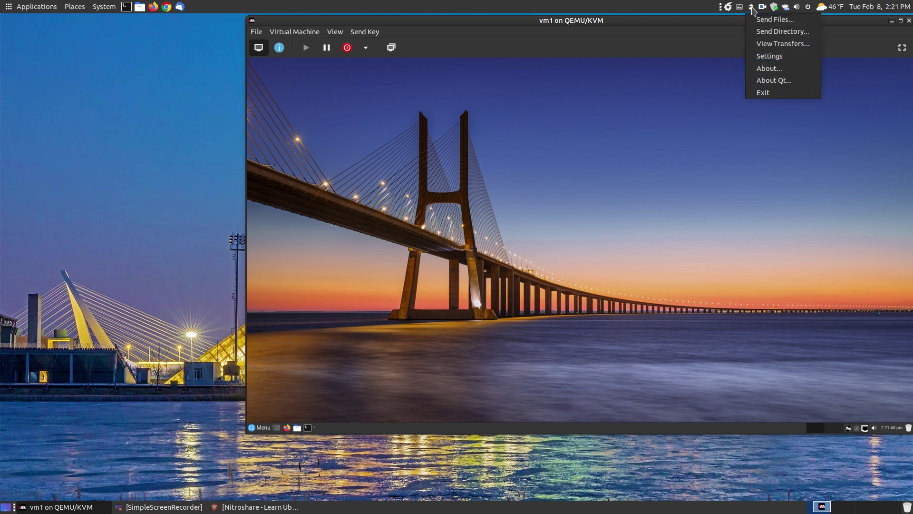
left_click(761, 19)
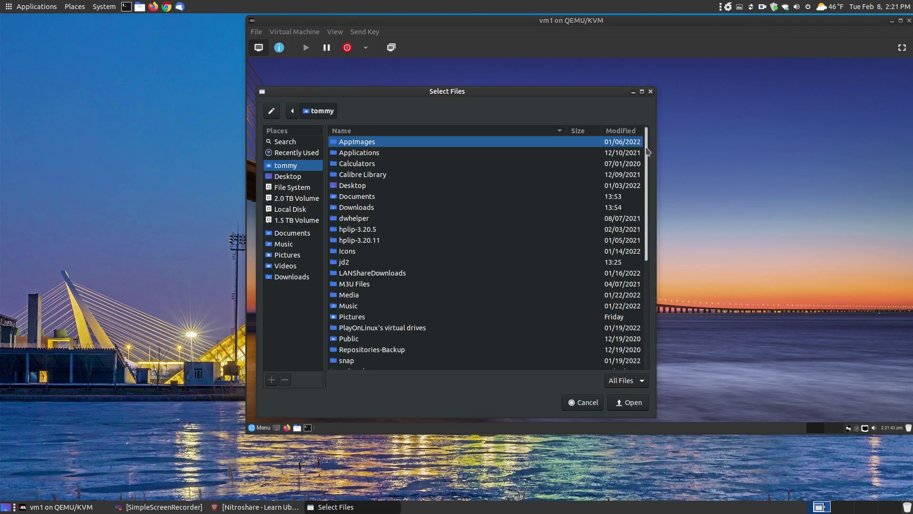
scroll(448, 260, "down", 5)
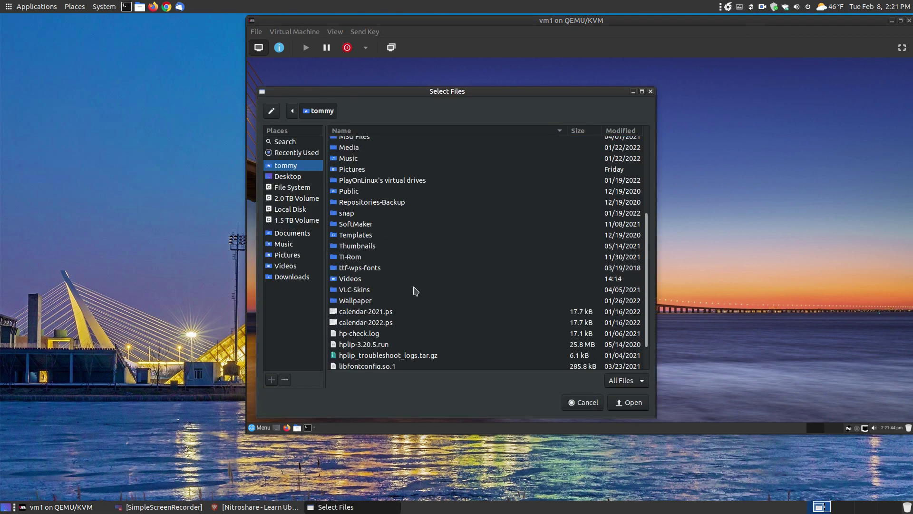
left_click(369, 346)
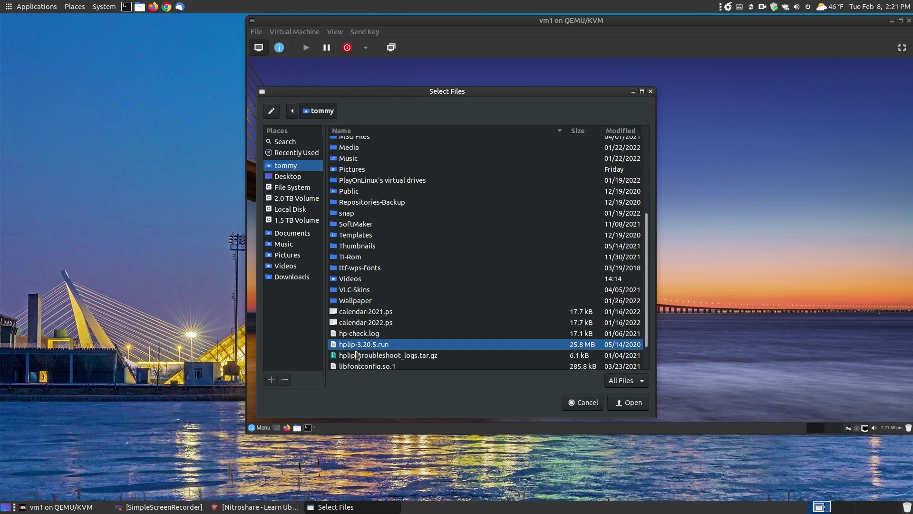
left_click(628, 403)
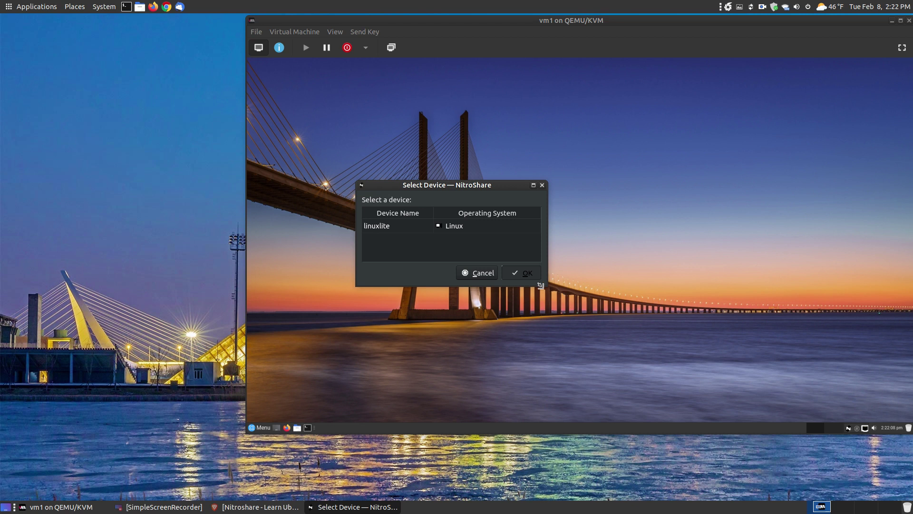
Send hplip-3.20.5.run to linuxlite, then minimize the Transfers window after it shows Succeeded.
left_click(388, 229)
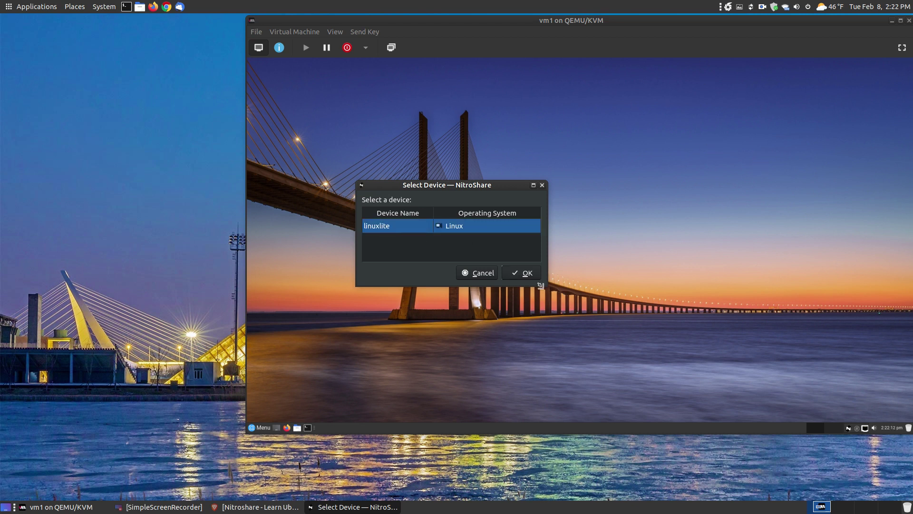
left_click(525, 274)
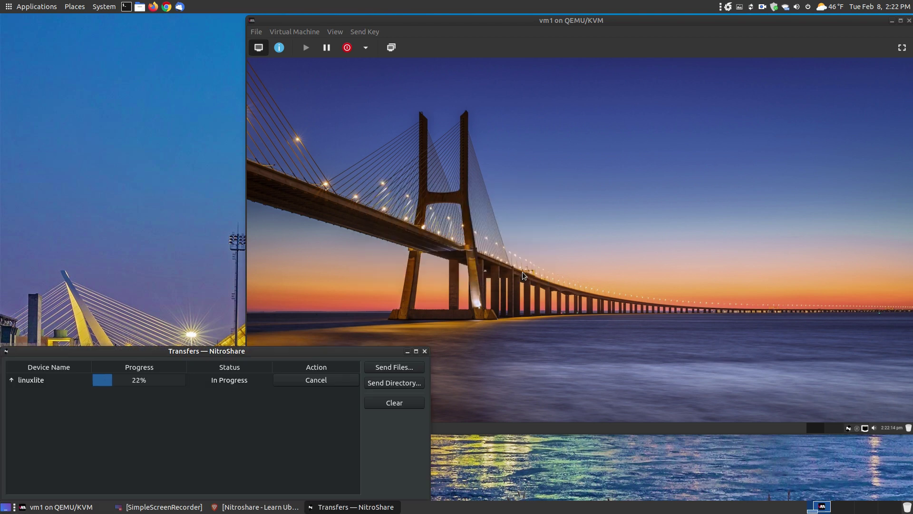
left_click_drag(178, 351, 209, 124)
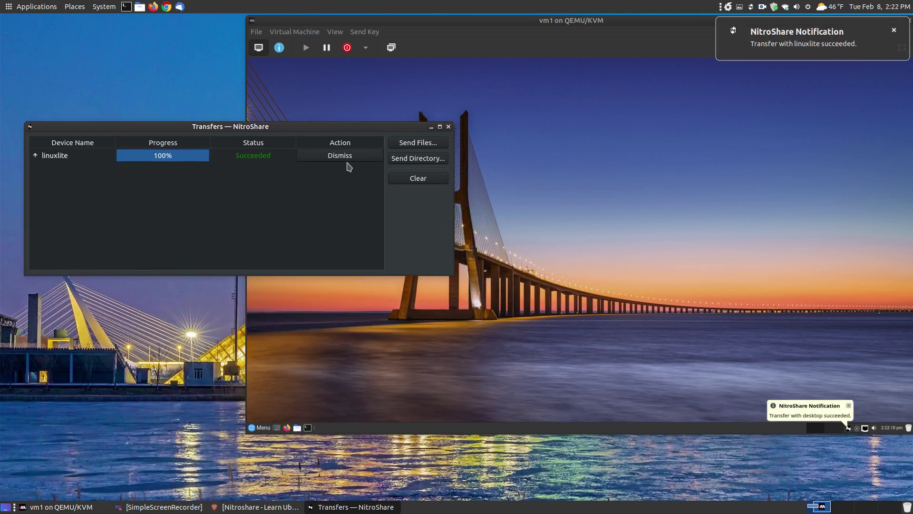
left_click(431, 127)
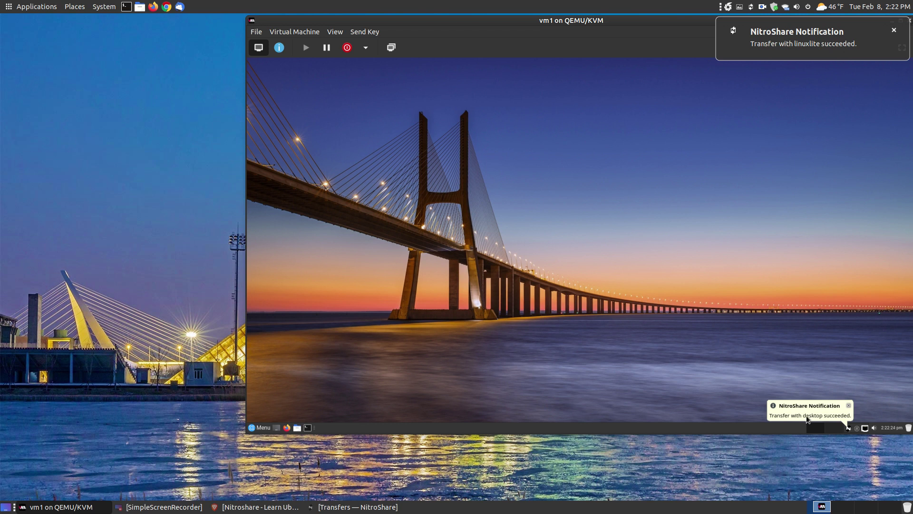
View the guest's NitroShare transfers and select hplip-3.20.5.run in Downloads/NitroShare.
right_click(849, 428)
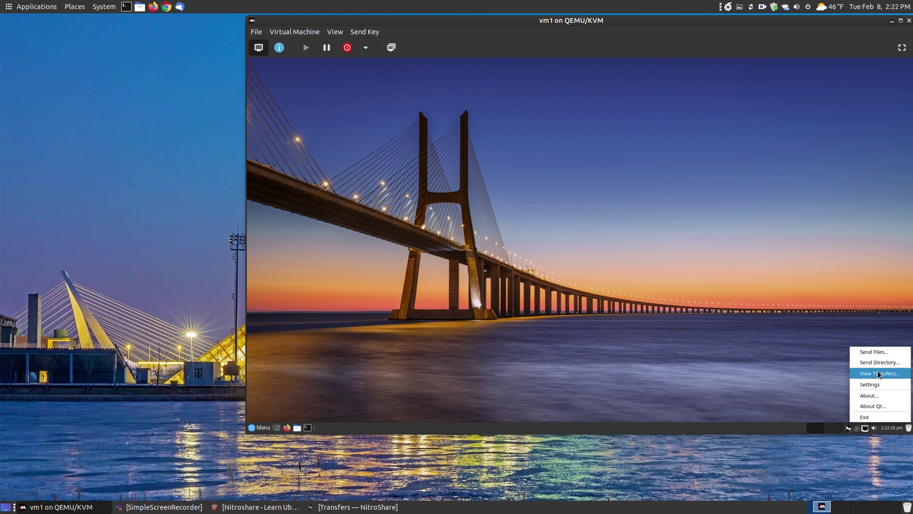
left_click(893, 376)
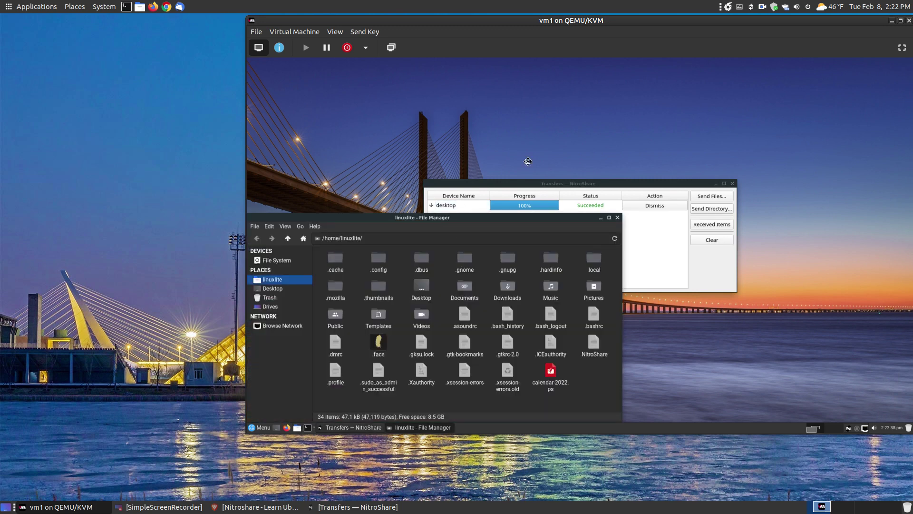
left_click_drag(434, 218, 560, 98)
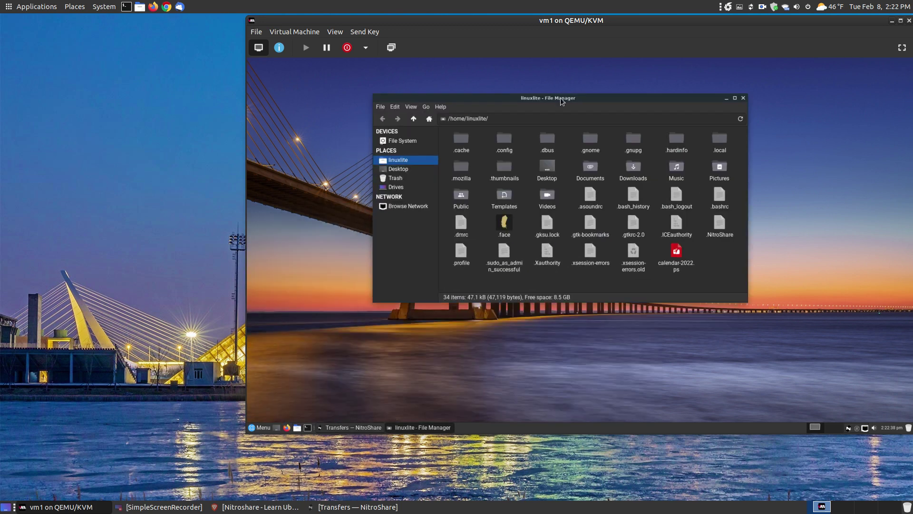
double_click(638, 171)
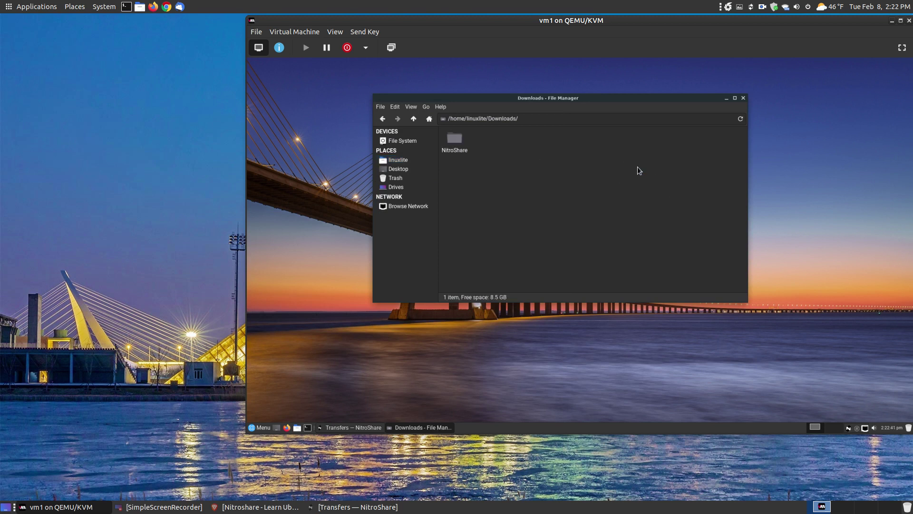
double_click(455, 137)
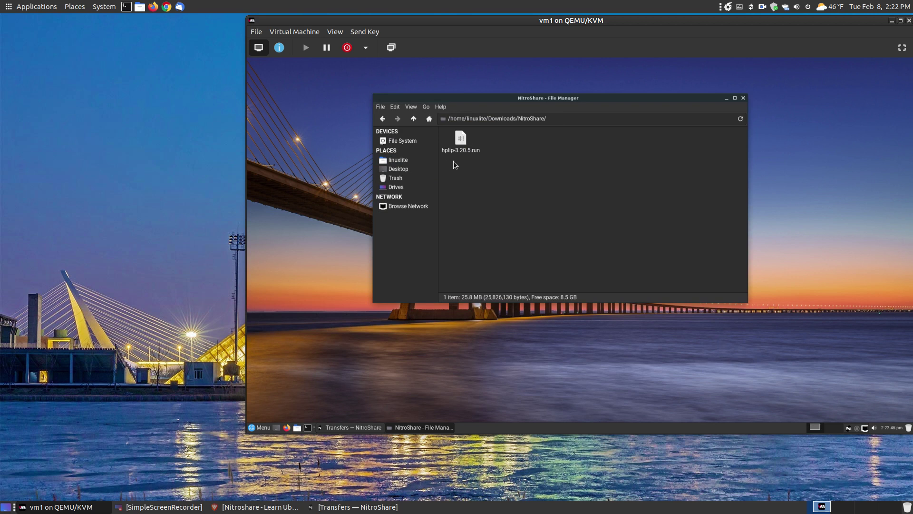
left_click(461, 136)
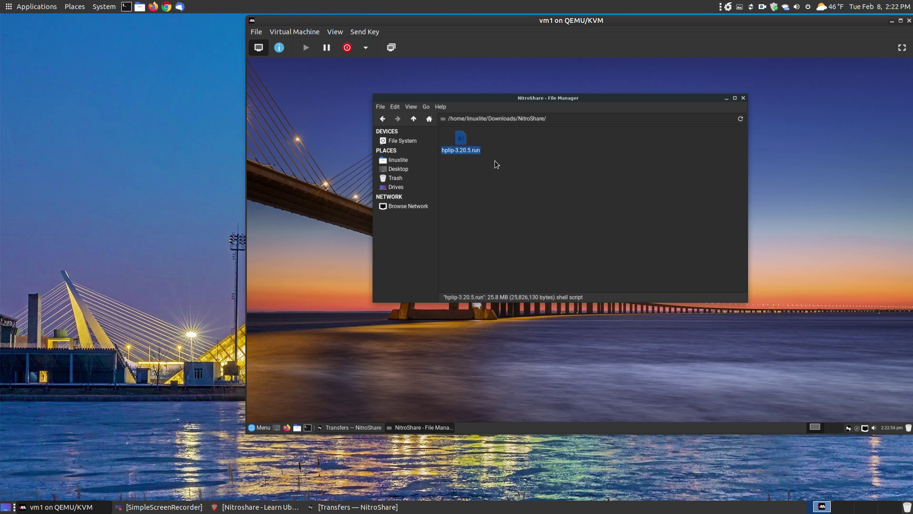
Close the guest's file manager and transfers list, then send calendar-2022.ps to the desktop host.
left_click(743, 98)
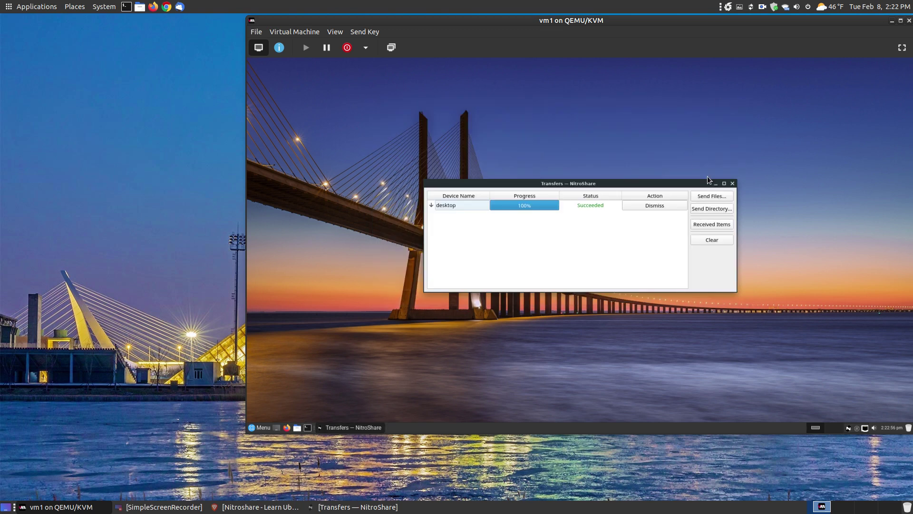
left_click(733, 185)
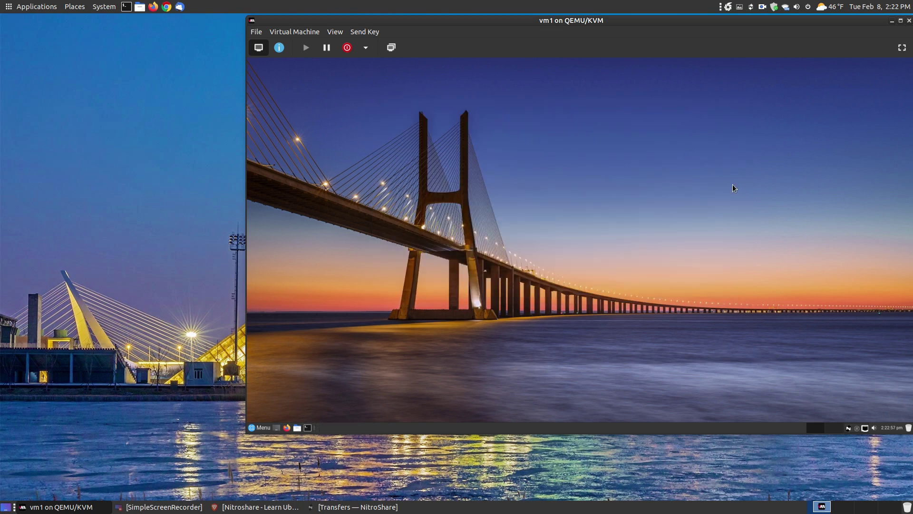
left_click(849, 427)
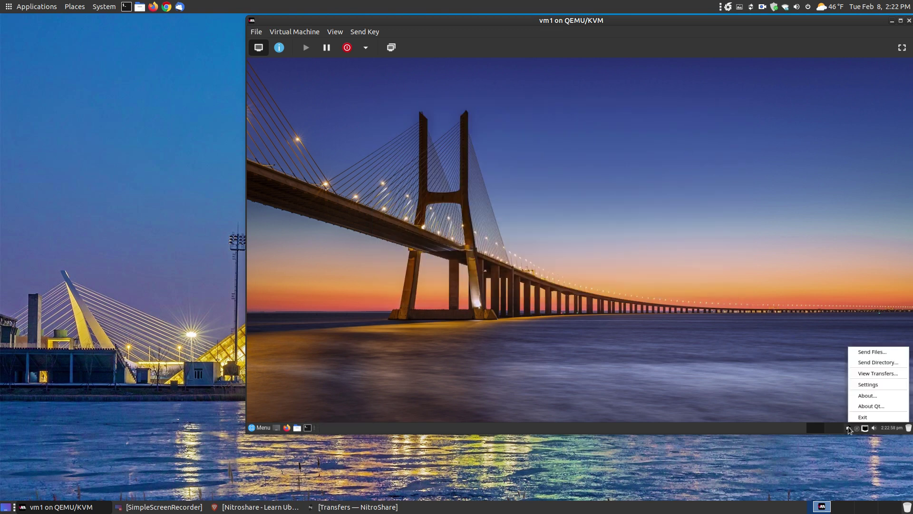
left_click(879, 352)
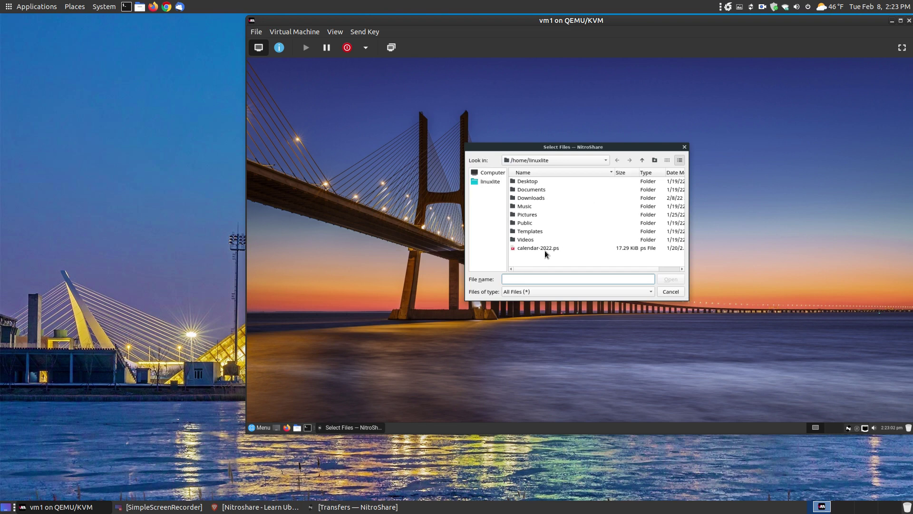
left_click(527, 247)
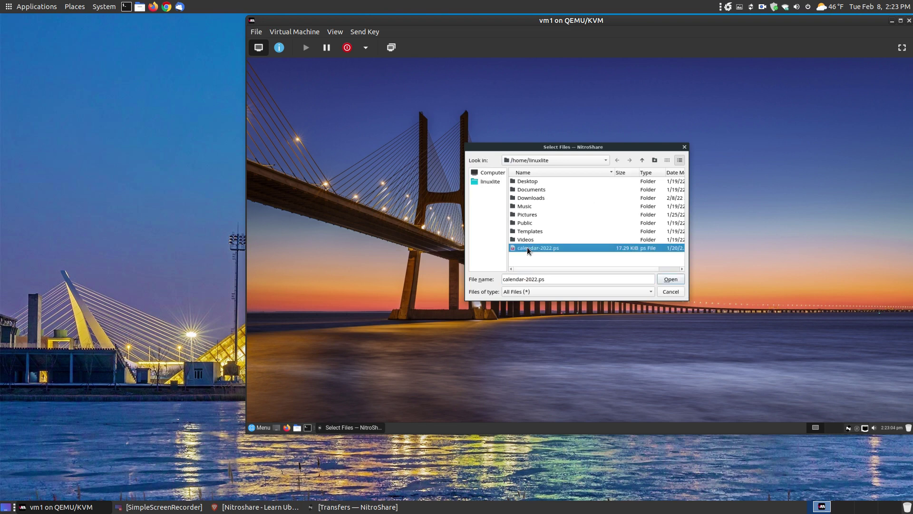
left_click(671, 280)
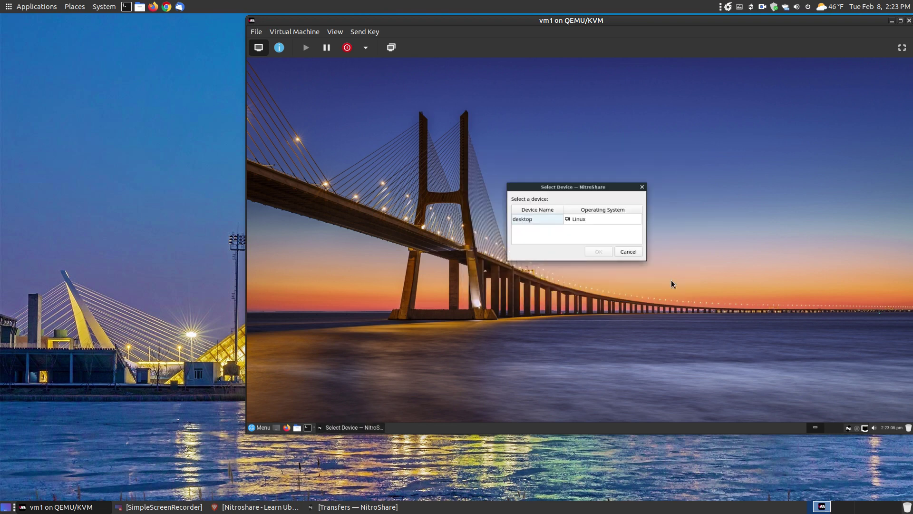
left_click(527, 220)
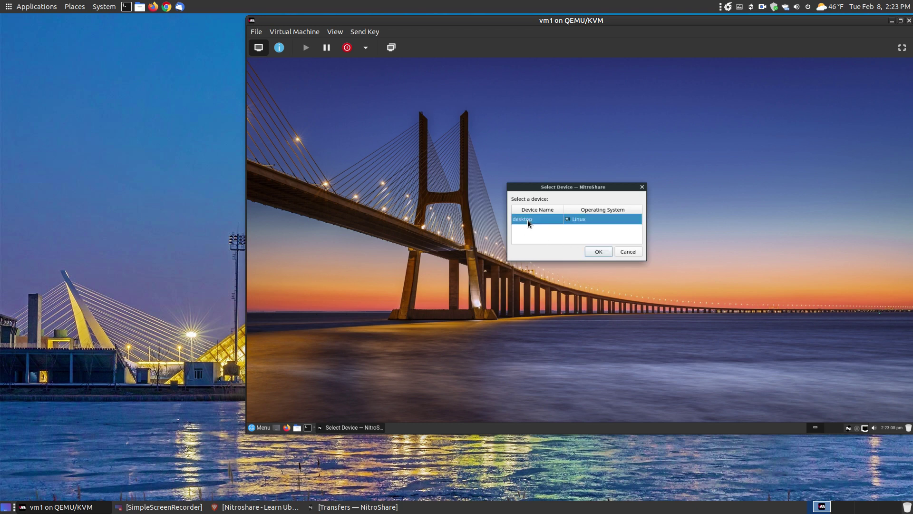
left_click(601, 250)
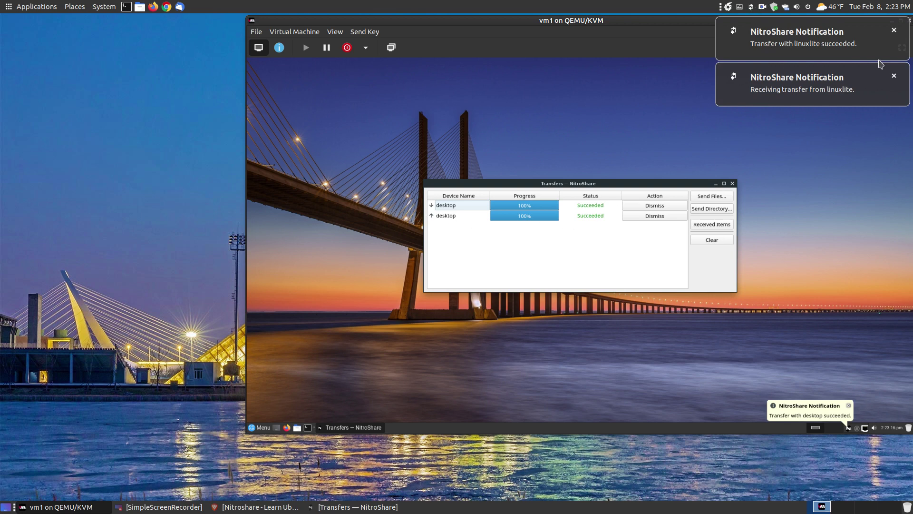
Restore the host Transfers window and arrange it beside the guest's, both showing Succeeded transfers.
right_click(752, 8)
left_click(752, 9)
left_click(752, 8)
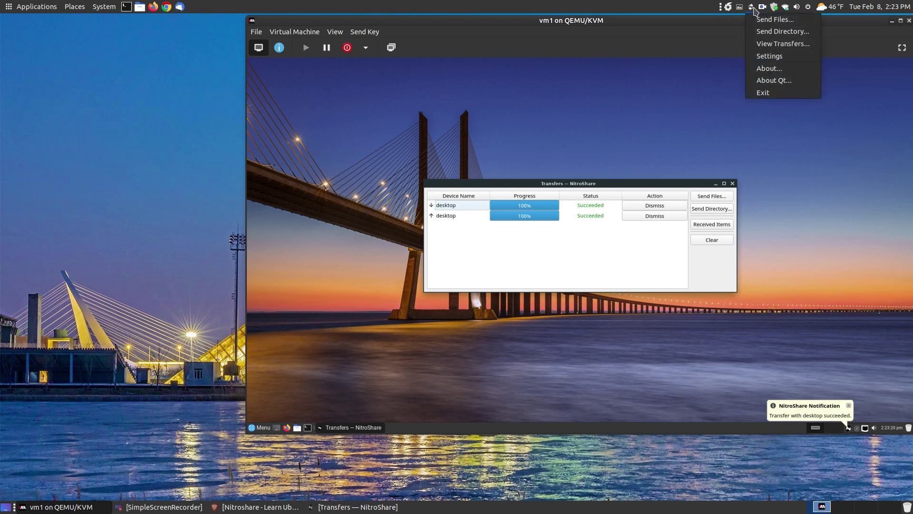
left_click(769, 44)
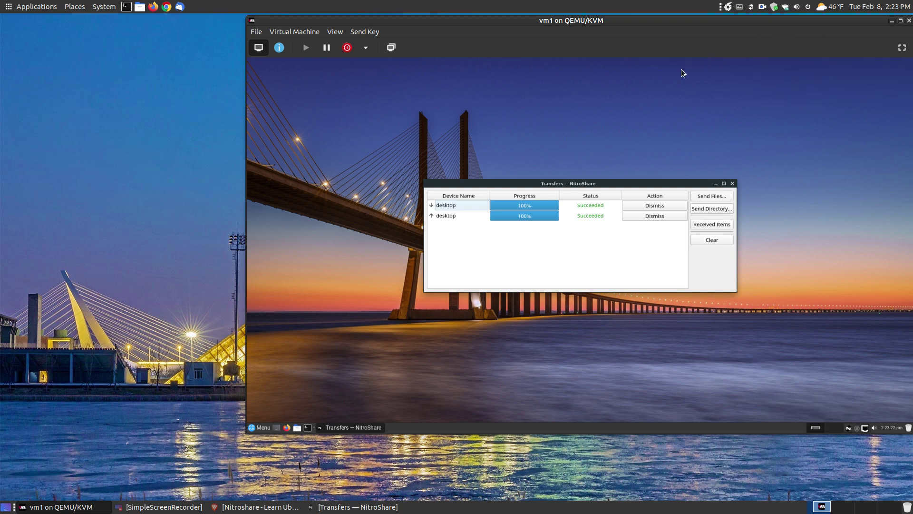
left_click(364, 506)
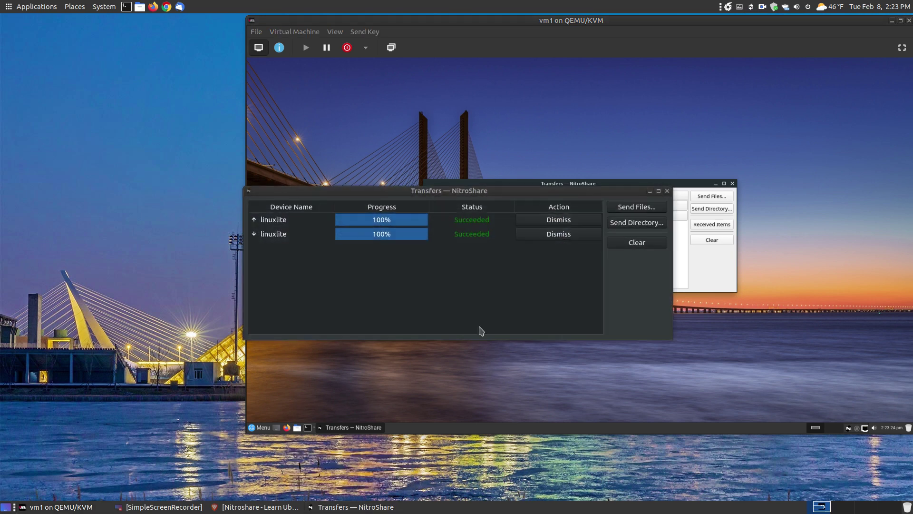
left_click_drag(456, 196, 237, 168)
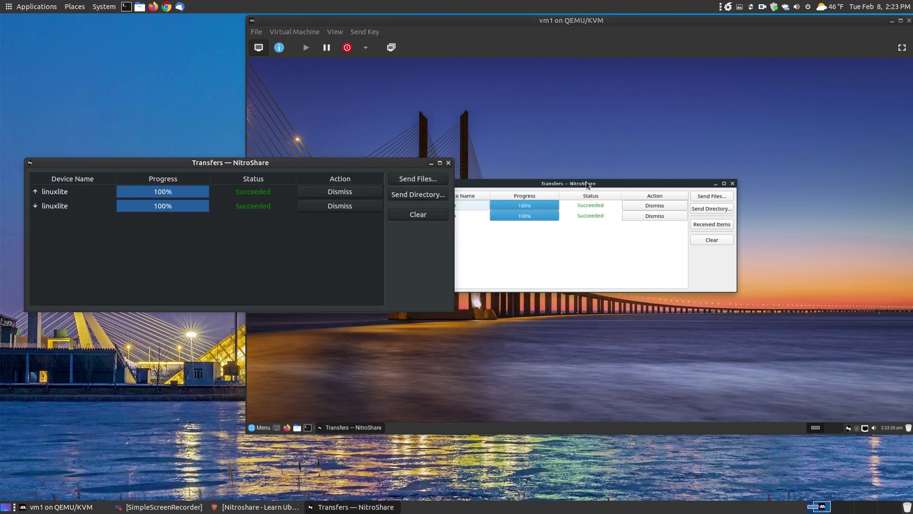
left_click_drag(585, 182, 673, 124)
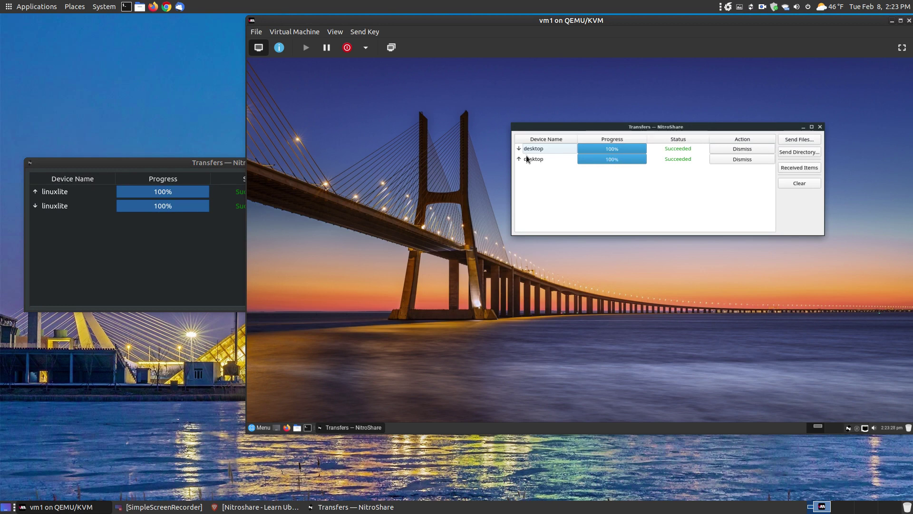
left_click(156, 163)
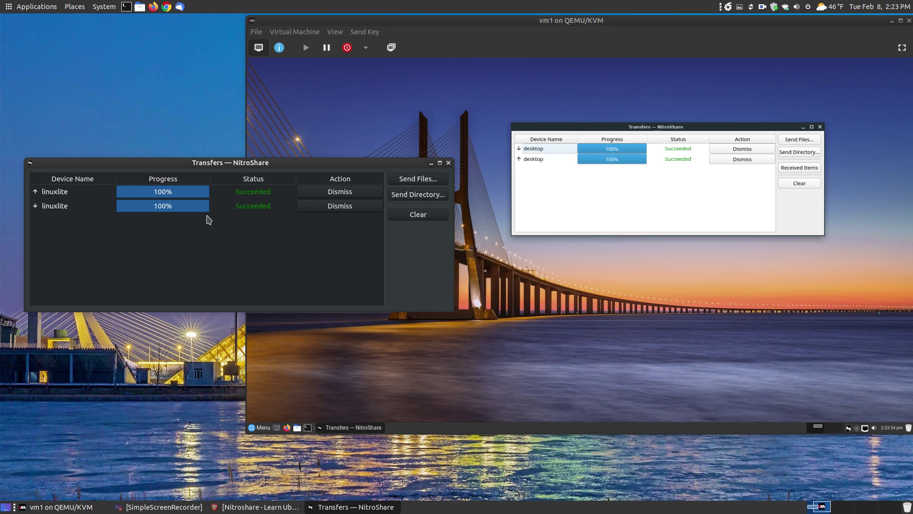
left_click(139, 6)
left_click(31, 137)
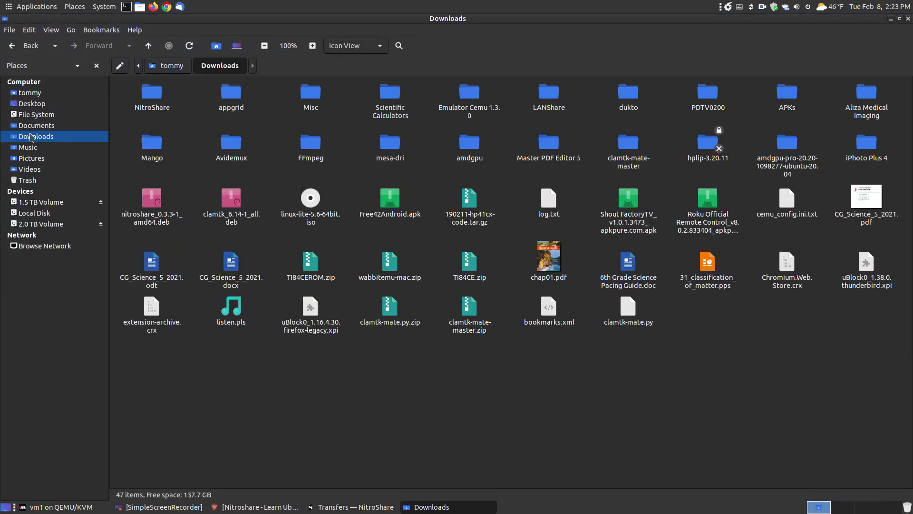
double_click(164, 98)
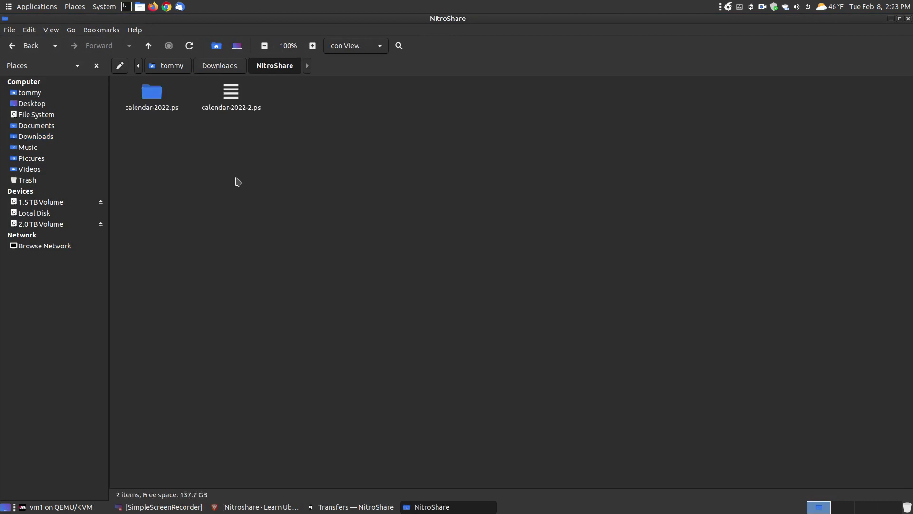
left_click(235, 102)
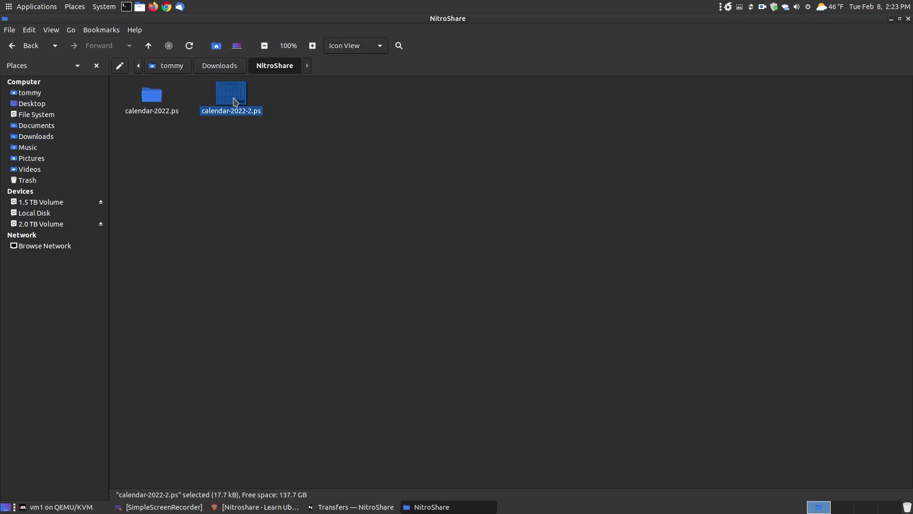
left_click(143, 105)
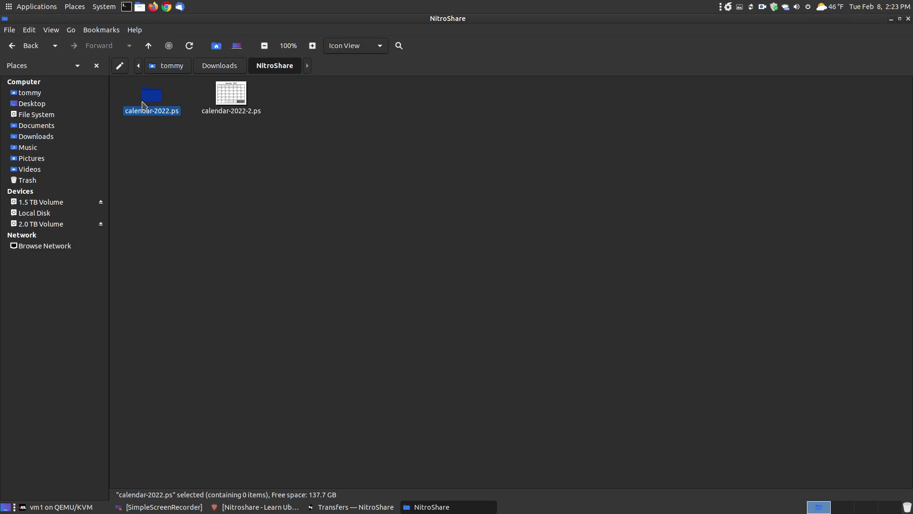
double_click(153, 98)
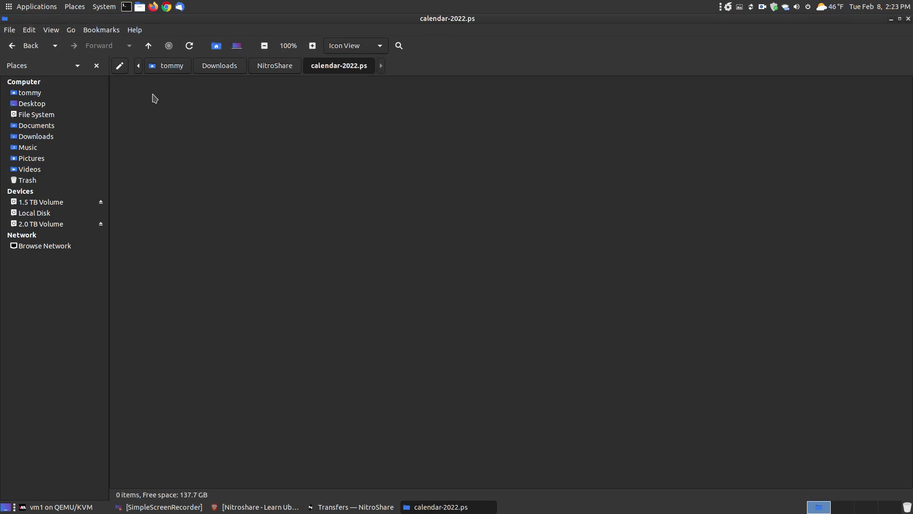
left_click(278, 66)
left_click(230, 108)
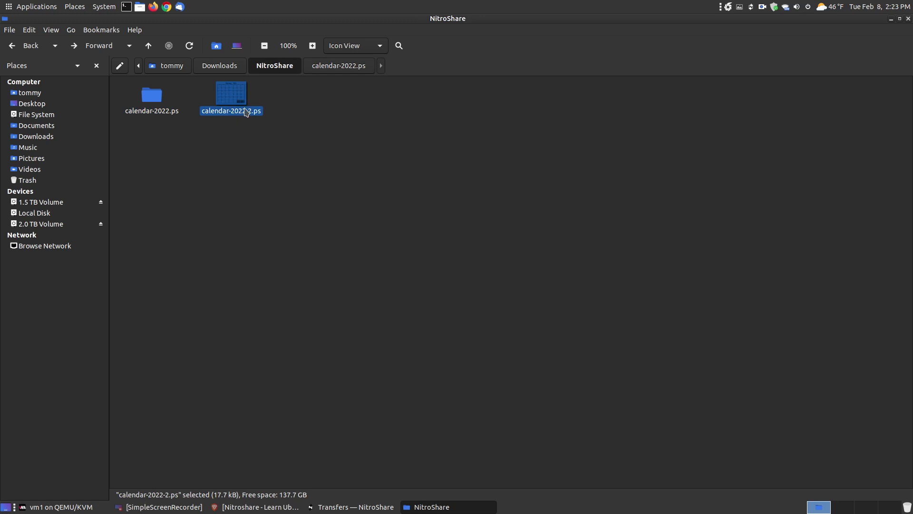
double_click(243, 98)
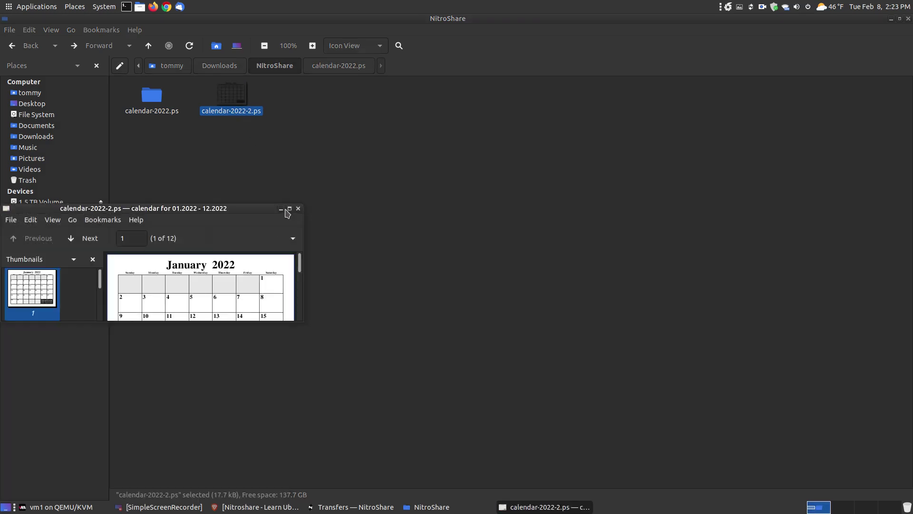
left_click(288, 209)
scroll(398, 236, "down", 20)
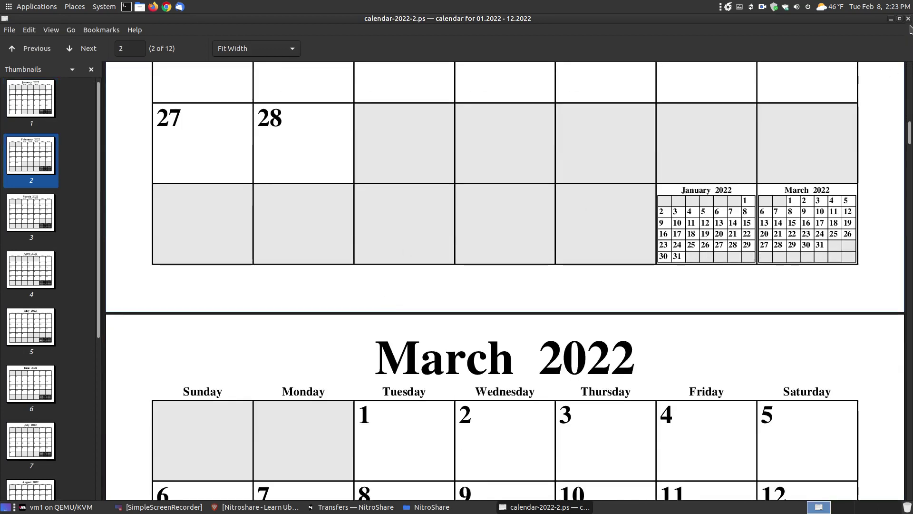
left_click(909, 18)
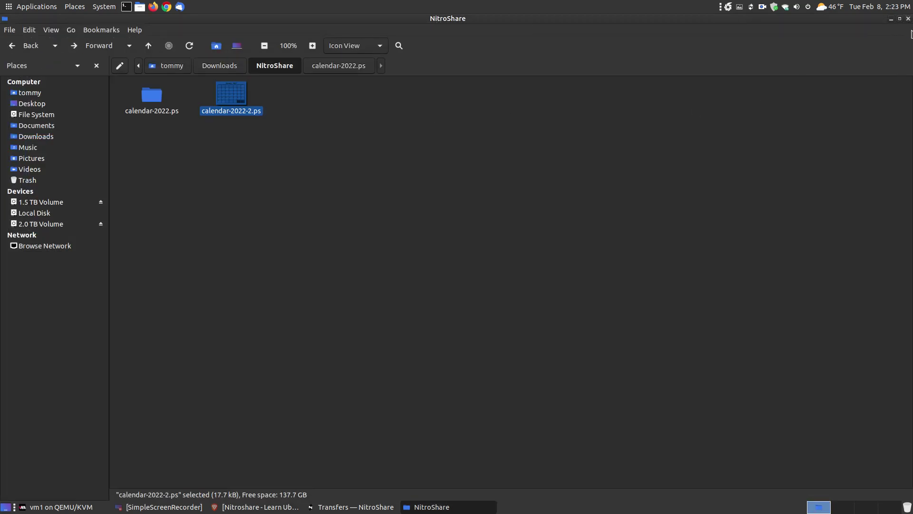
left_click(908, 18)
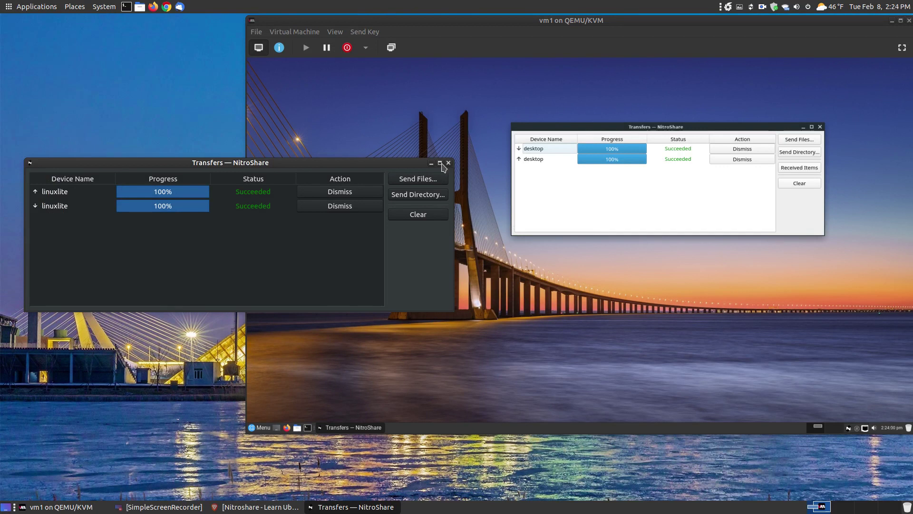
Reposition the host's Transfers window higher, level with the guest's transfer list.
left_click_drag(286, 162, 289, 96)
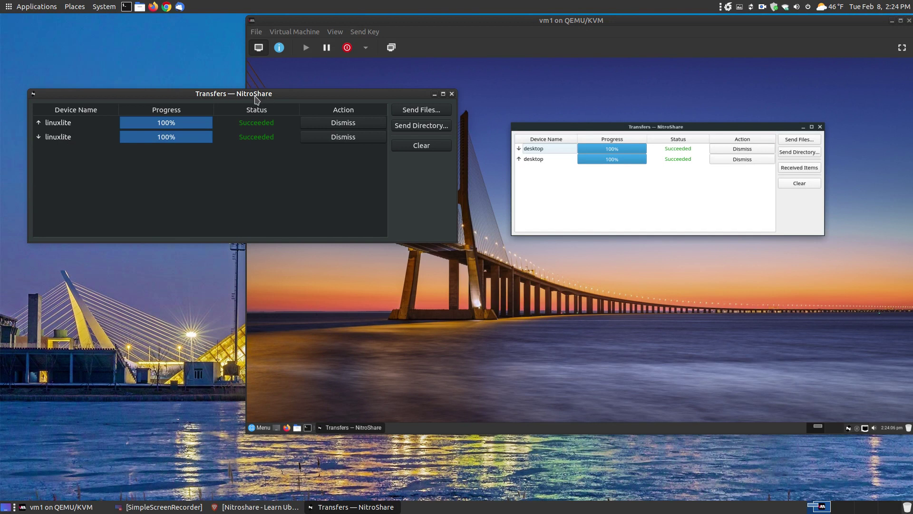
left_click_drag(255, 98, 252, 115)
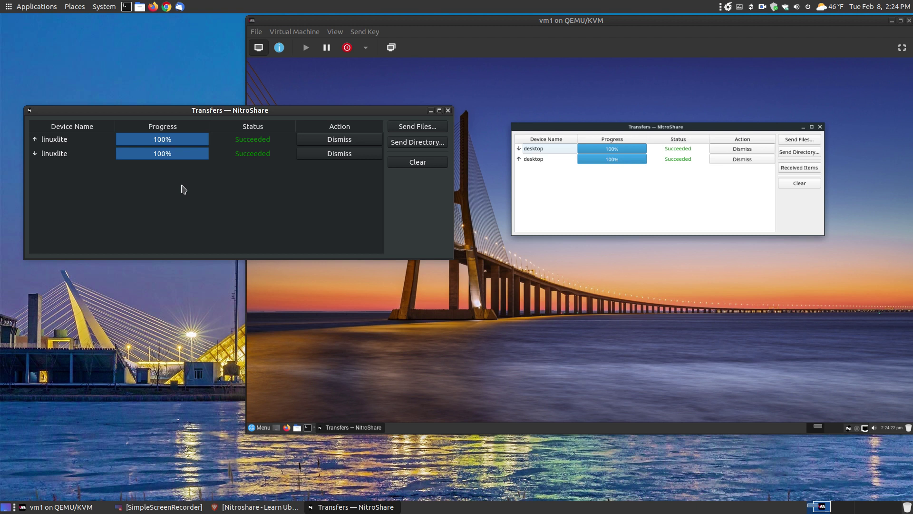
Close the host's transfer list and show its NitroShare About box (version 0.3.3) at top-left.
left_click(448, 111)
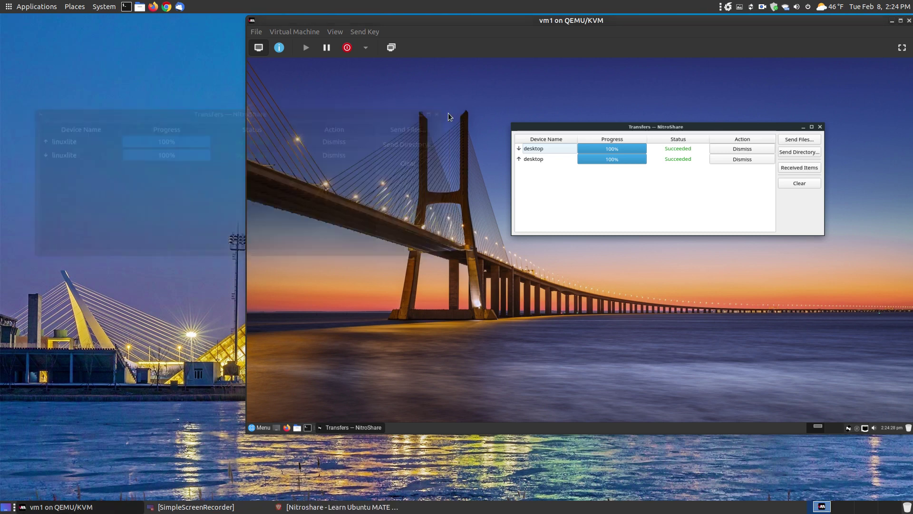
left_click(752, 9)
left_click(752, 8)
left_click(753, 9)
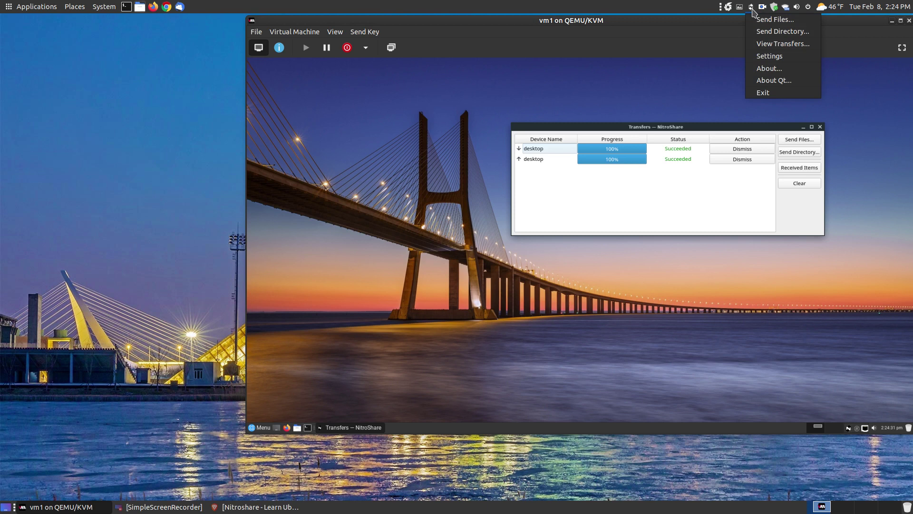
left_click(773, 68)
left_click_drag(456, 138, 104, 48)
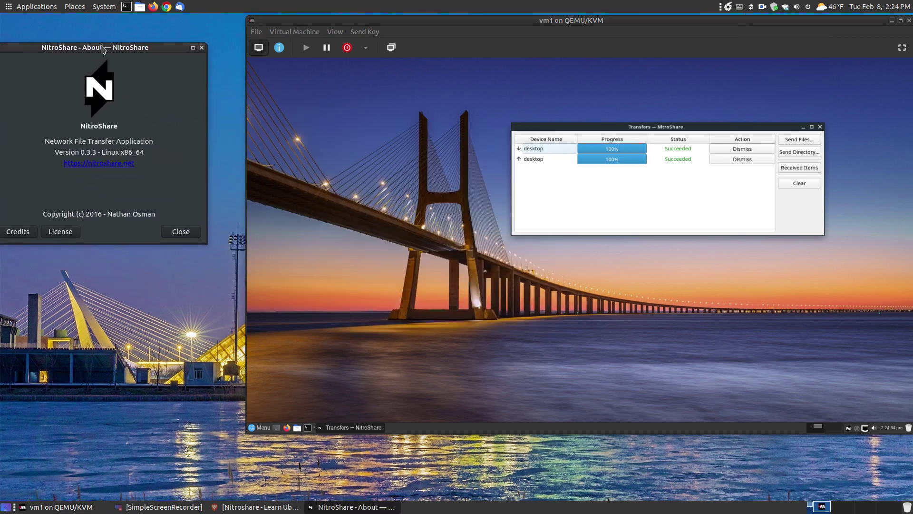
Close the VM's transfer list, show its About box (version 0.3.4), then close the host's About.
left_click(820, 127)
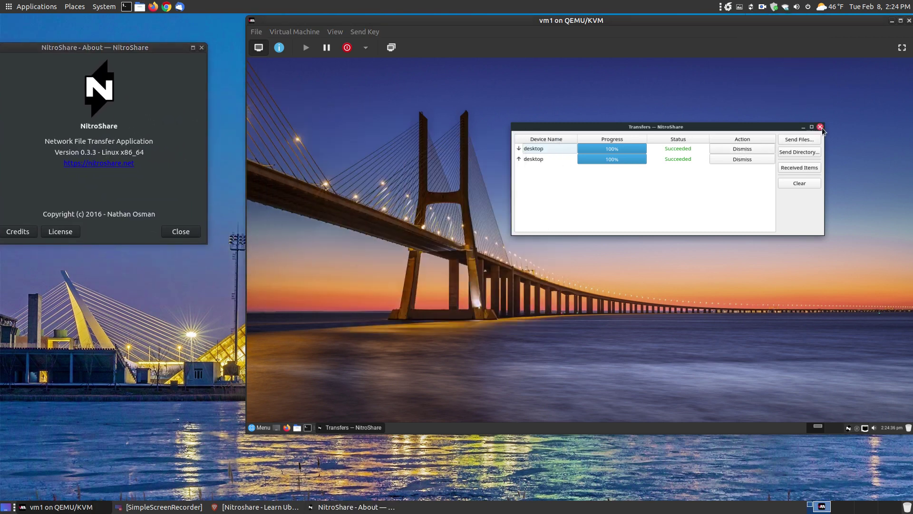
left_click(849, 428)
left_click(875, 396)
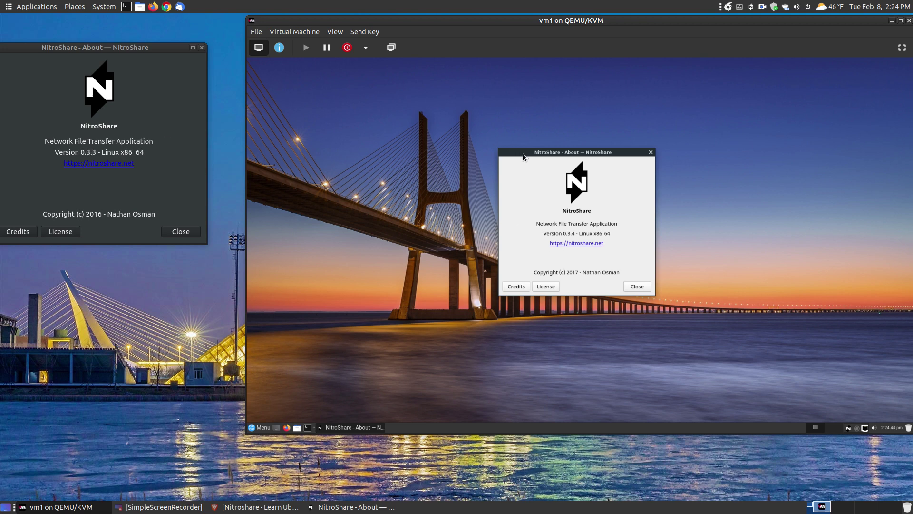
left_click_drag(545, 152, 547, 96)
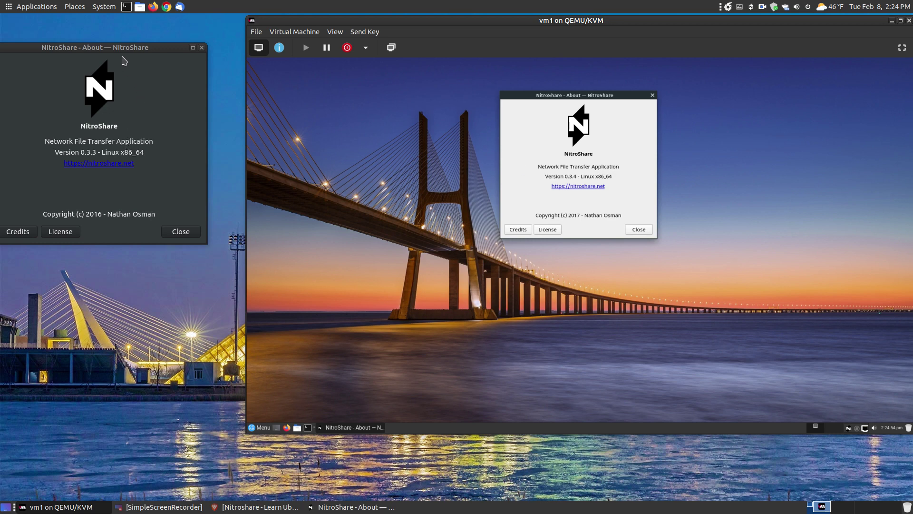
left_click_drag(118, 50, 139, 79)
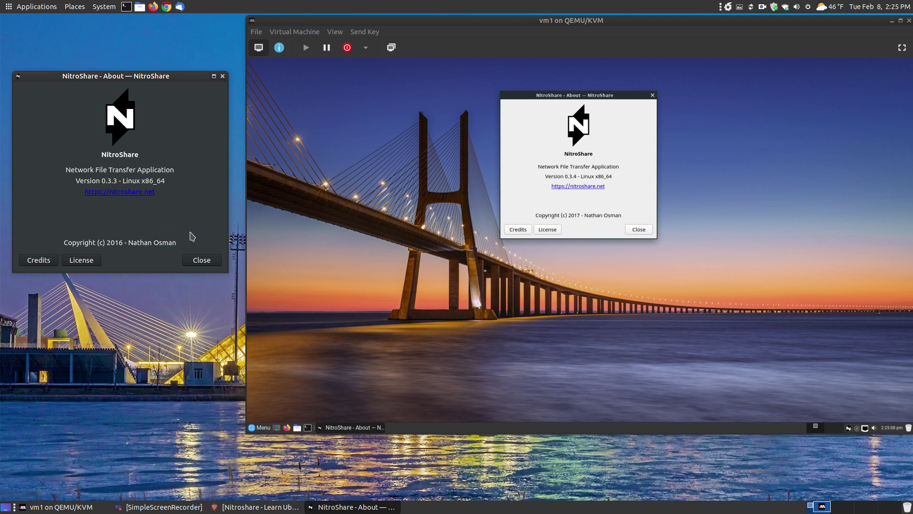
left_click(205, 260)
Close the NitroShare About dialog inside the Linux Lite guest.
left_click(638, 230)
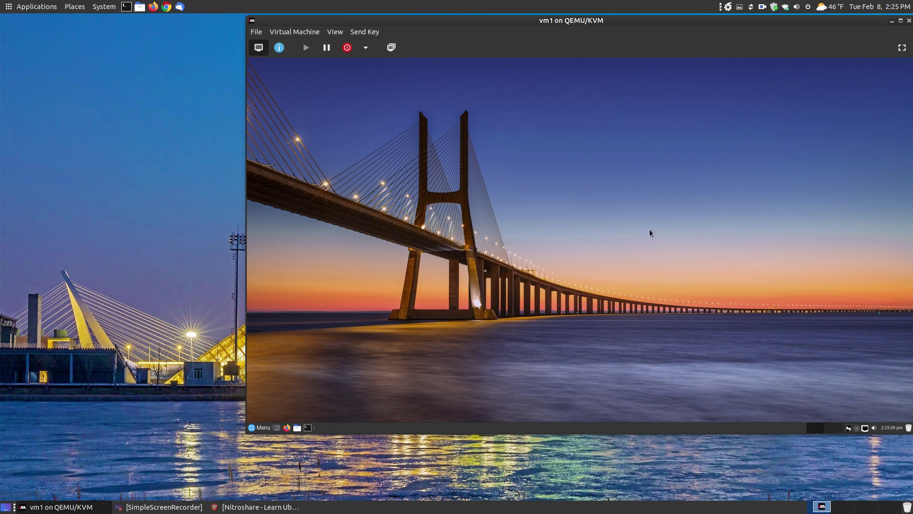